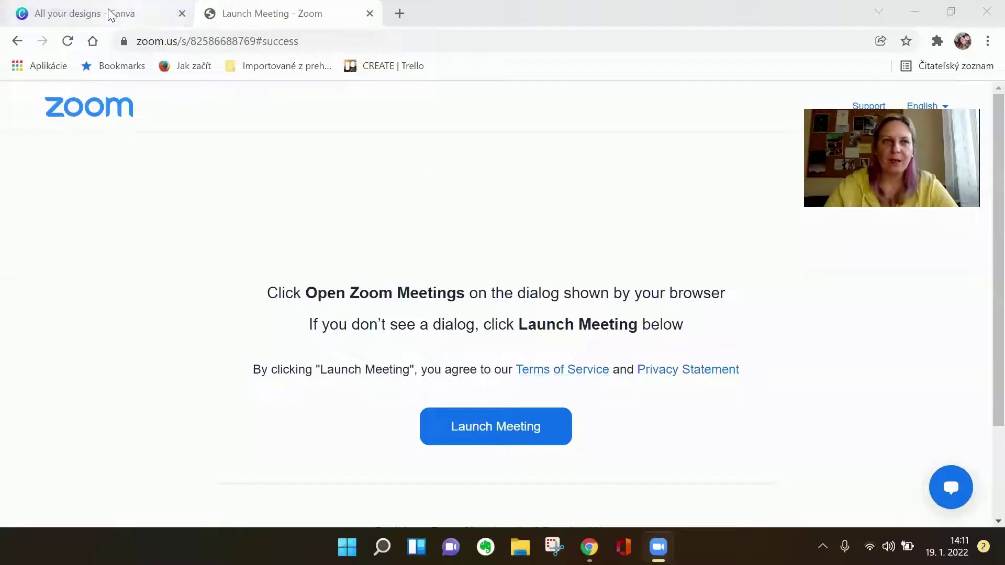
- Switch from the Zoom launch page to the 'All your designs - Canva' browser tab
left_click(110, 14)
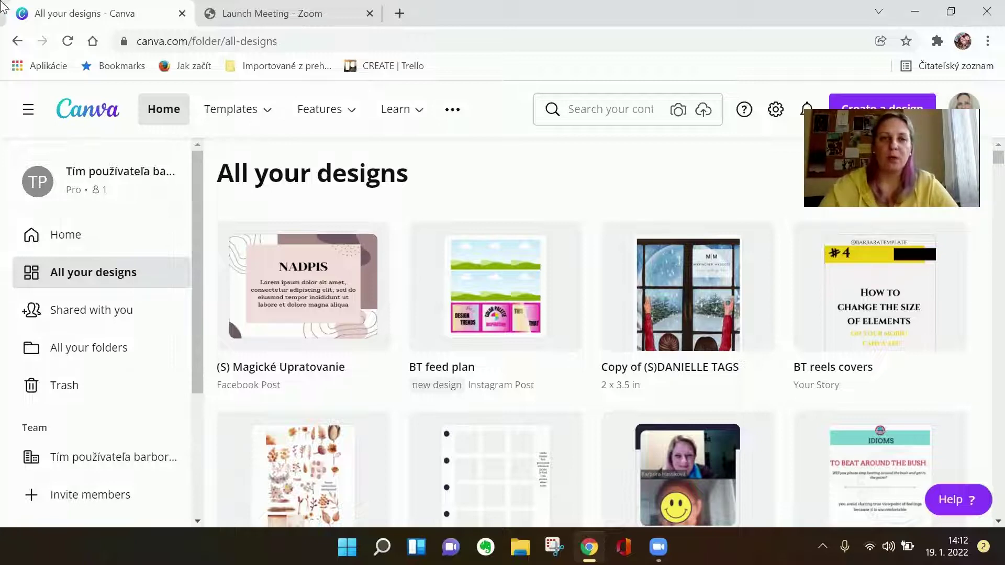
- Open the BT feed plan design, duplicating page 1 and then deleting the copy
left_click(487, 290)
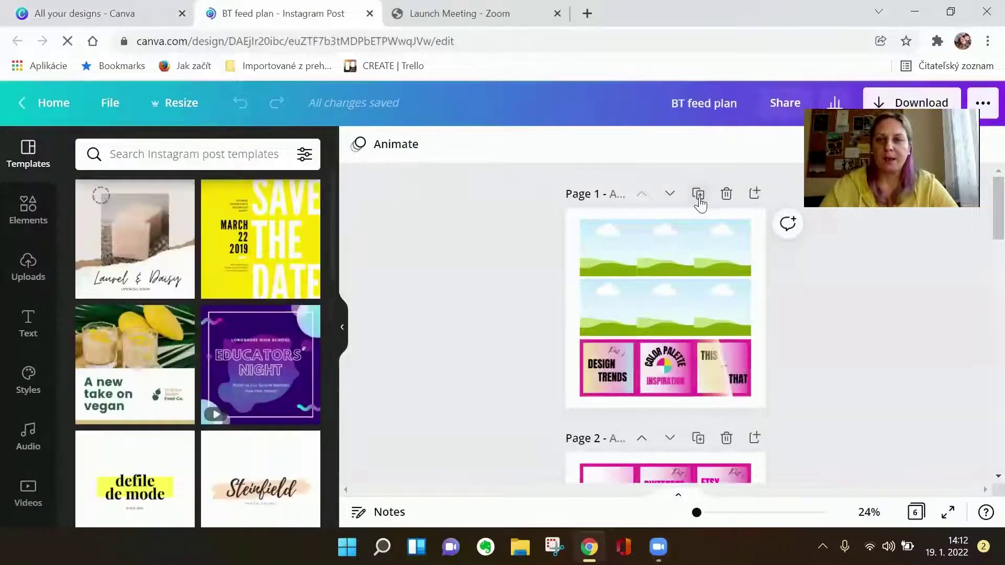
left_click(698, 196)
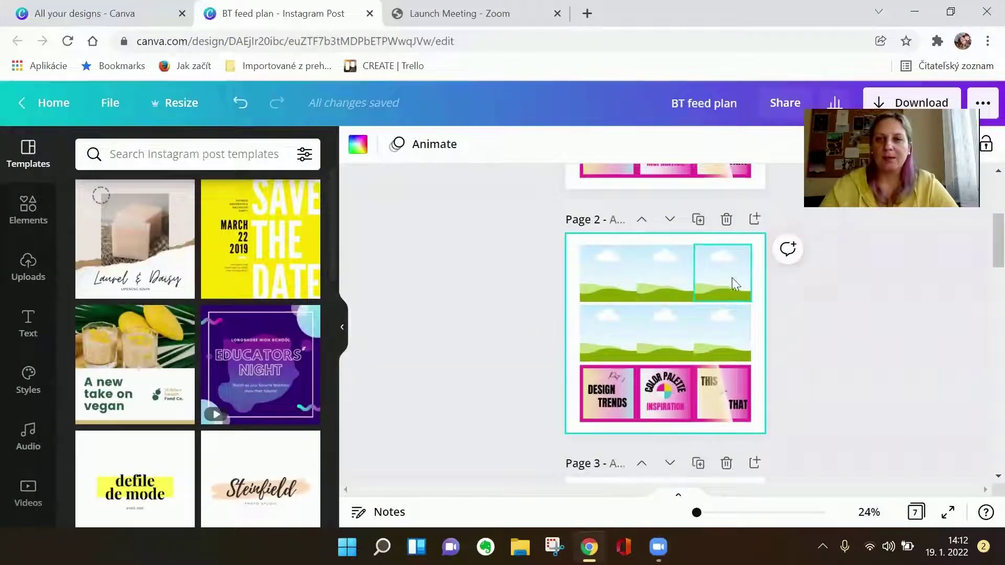
left_click(727, 220)
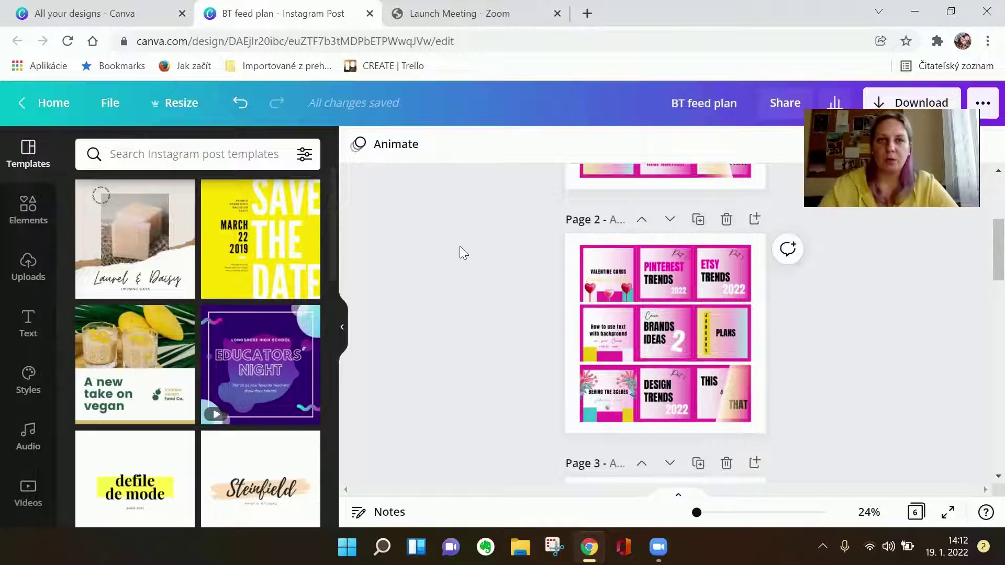
- Search 'instag' from All your designs and create a blank 1080 × 1080 Instagram Post
left_click(139, 14)
left_click(584, 114)
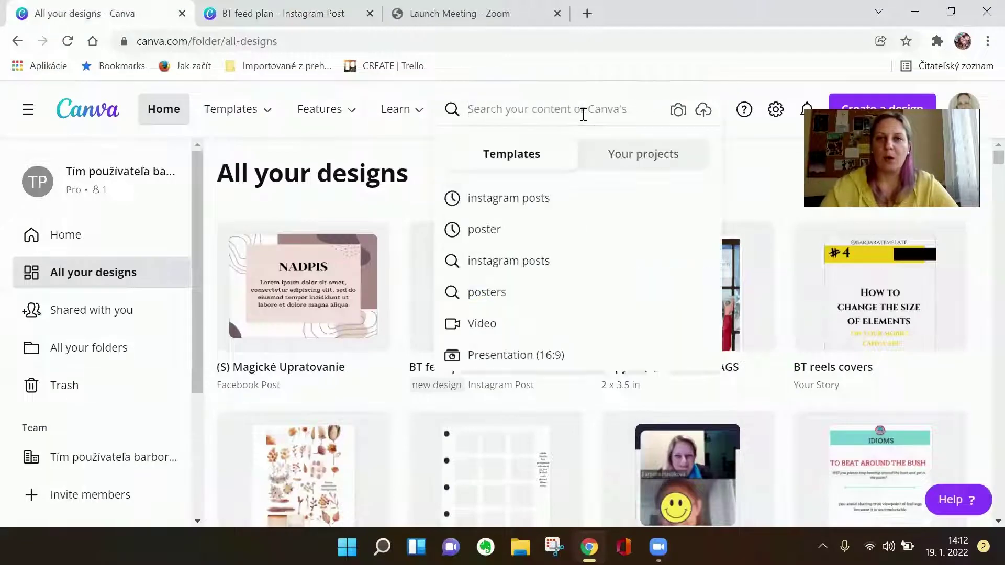
type("instag")
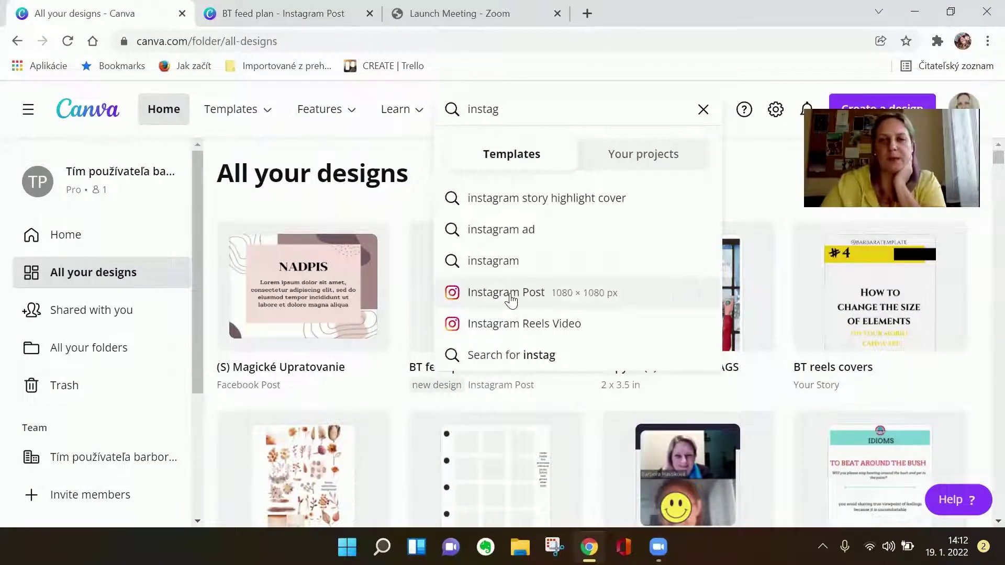
left_click(511, 295)
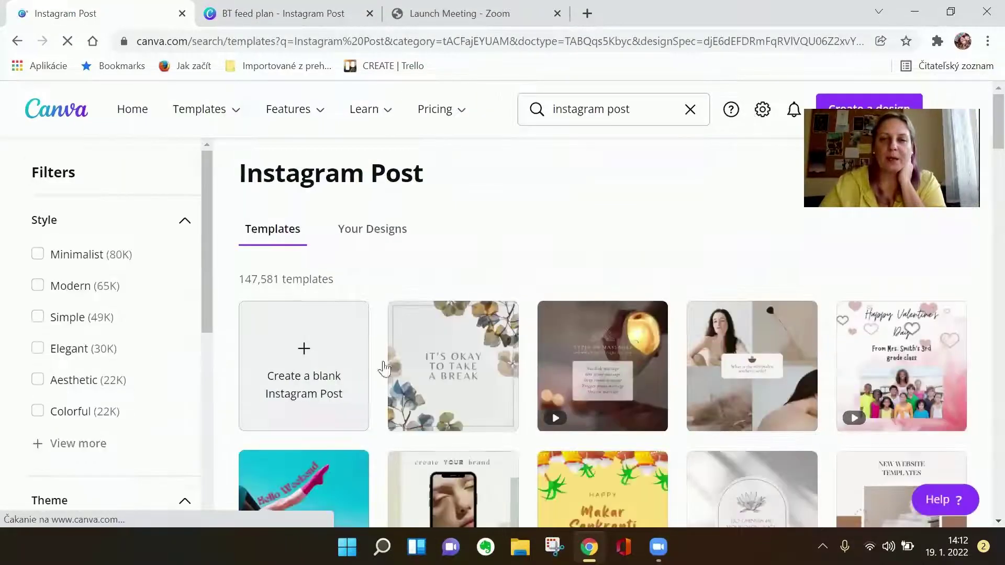
left_click(315, 366)
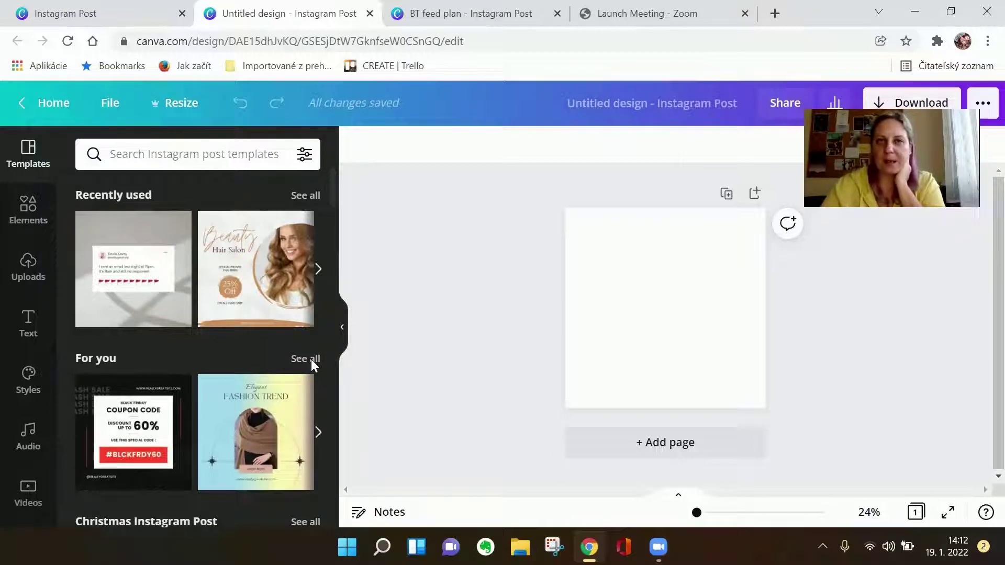
- Show All your designs in the side panel and open the BT posts instagram design's pages
left_click(702, 307)
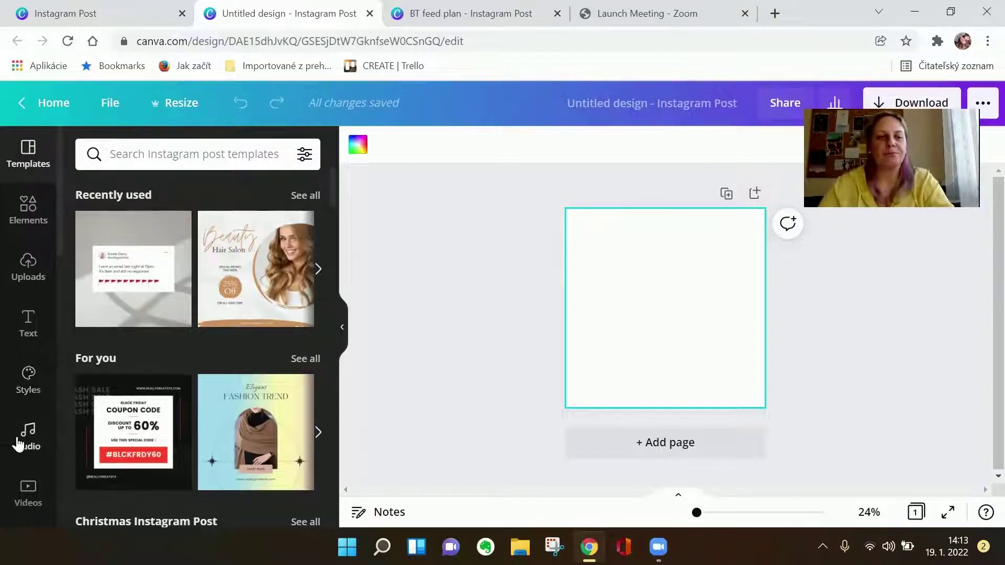
scroll(21, 443, "down", 3)
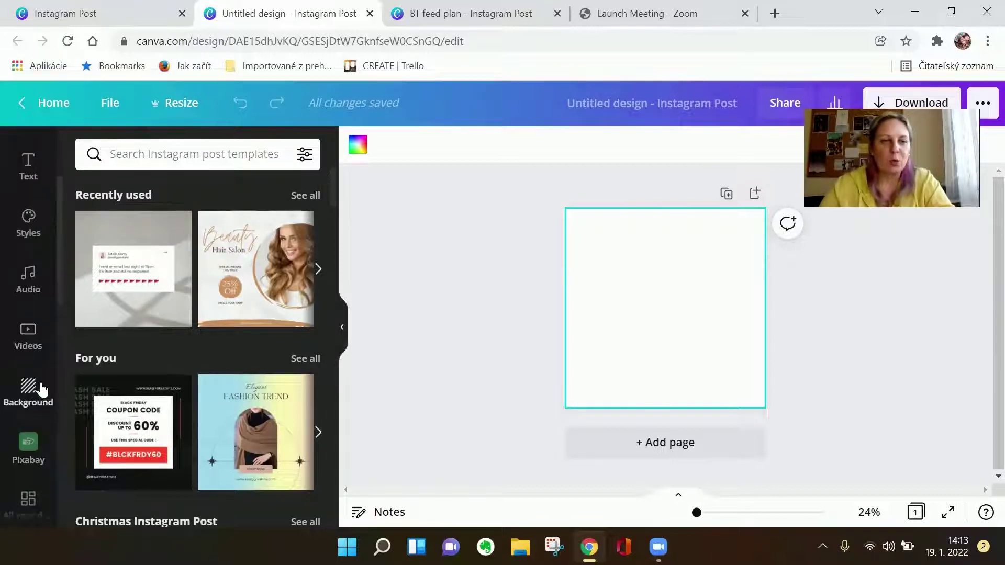
scroll(42, 390, "down", 3)
left_click(29, 351)
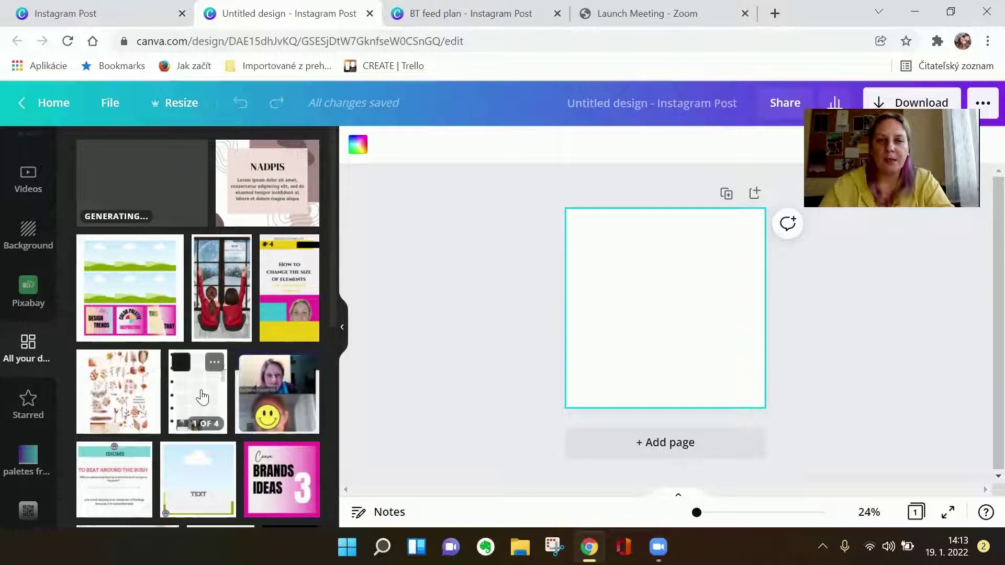
scroll(203, 397, "down", 8)
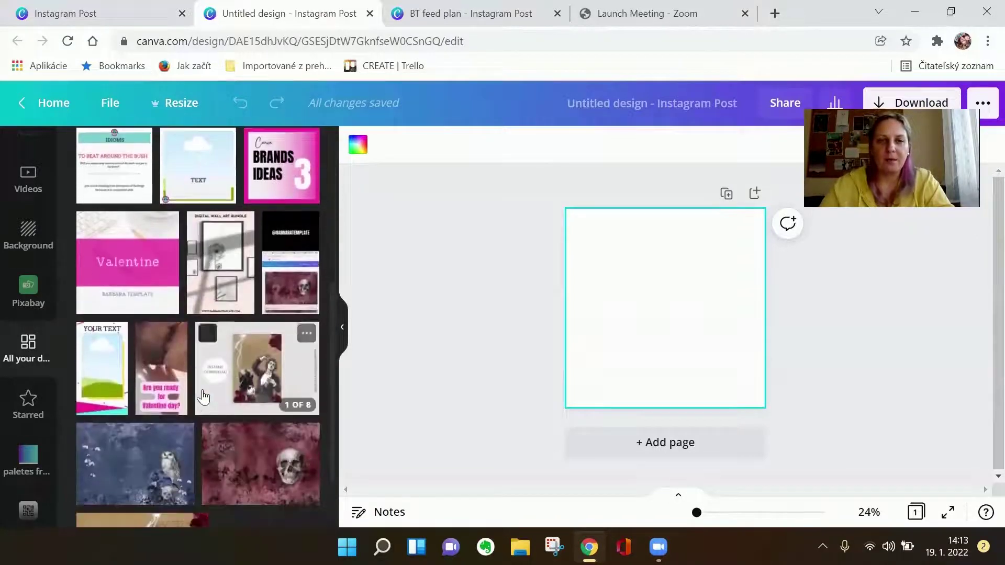
scroll(203, 397, "down", 2)
scroll(203, 398, "up", 6)
scroll(203, 396, "up", 3)
scroll(203, 396, "down", 3)
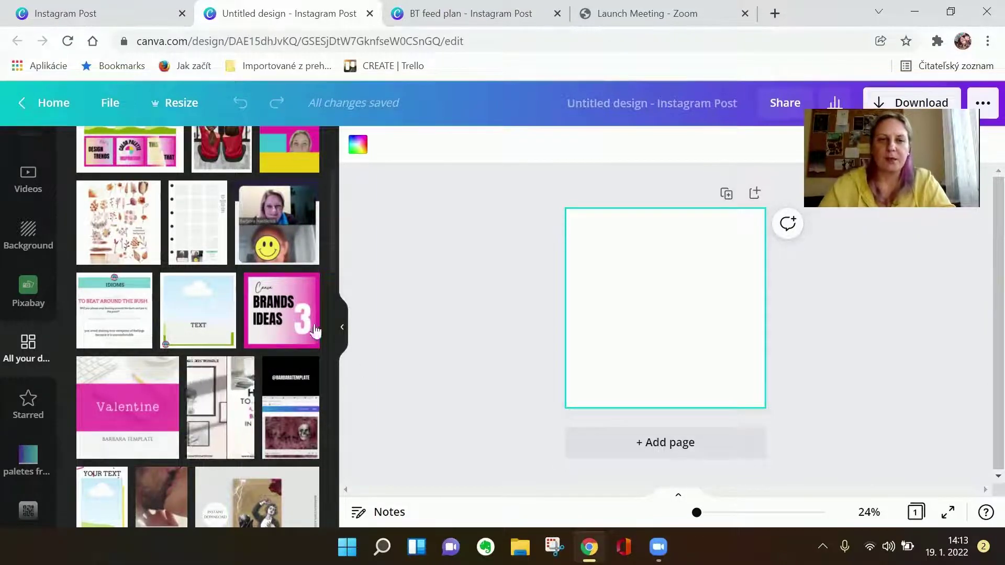
left_click(291, 318)
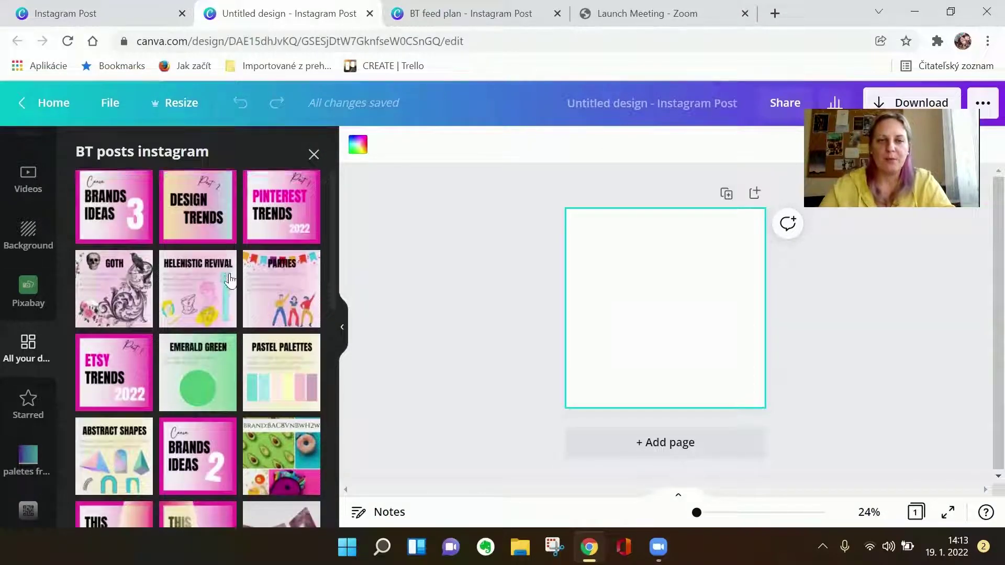
- Apply the Brands Ideas 3 page to blank page 1
scroll(230, 276, "down", 10)
scroll(231, 281, "up", 10)
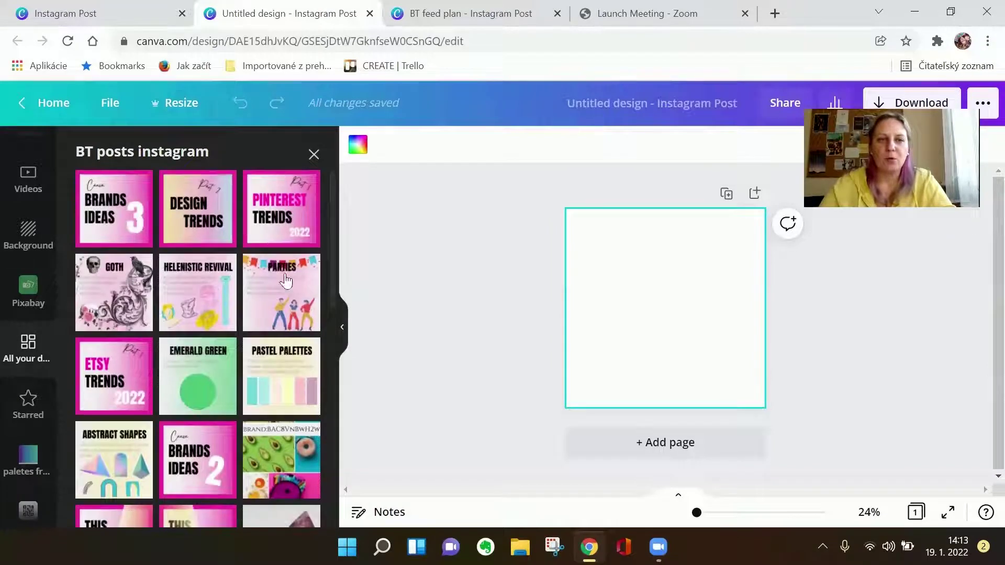
left_click(125, 218)
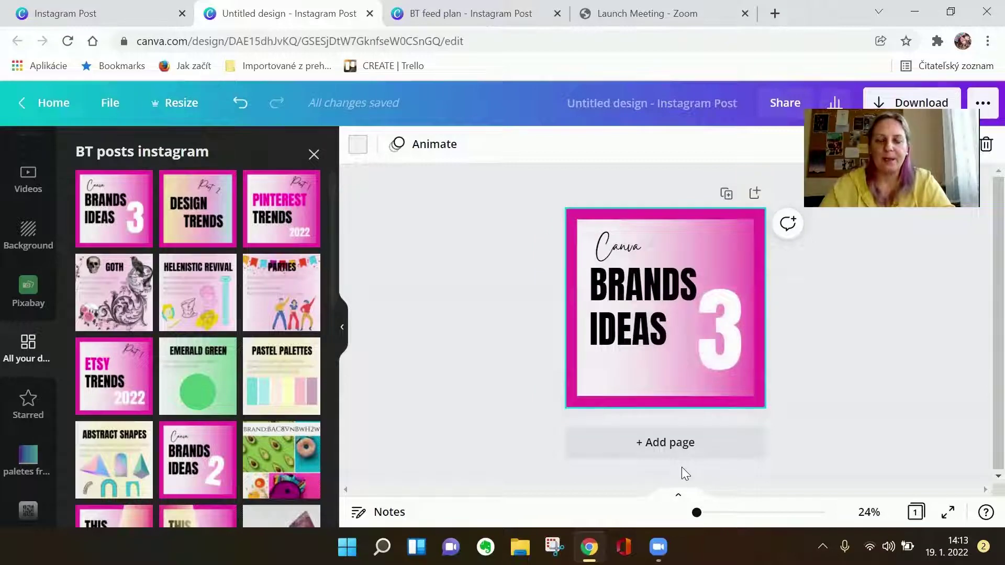
- Add a second page and fill it with the January Plans post
left_click(668, 443)
scroll(237, 453, "down", 3)
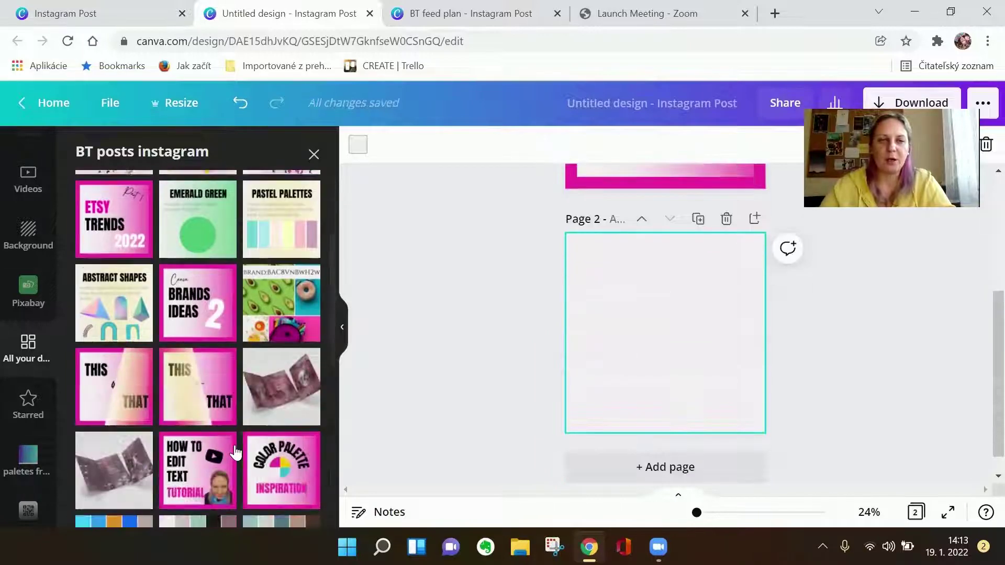
scroll(211, 419, "down", 5)
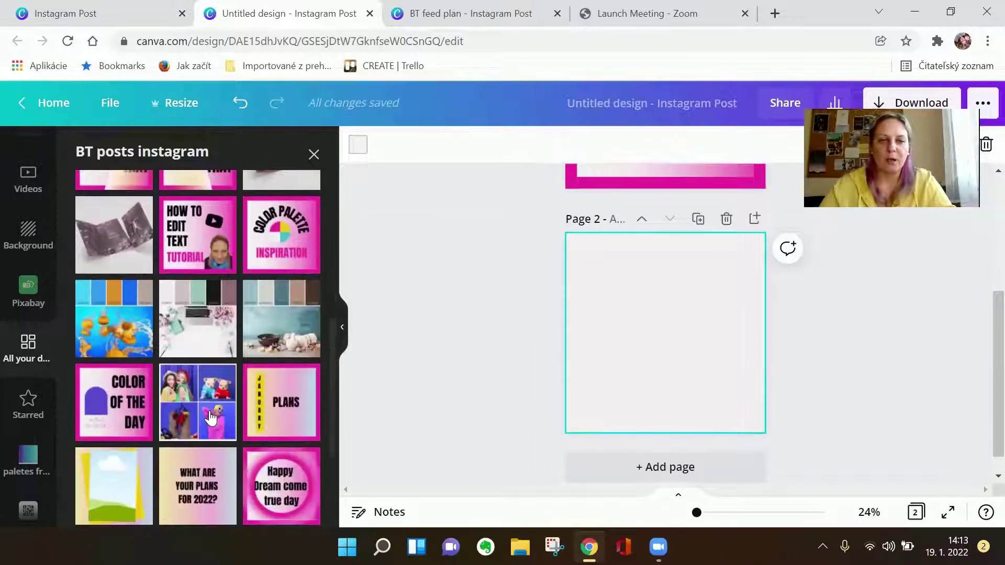
scroll(211, 419, "down", 2)
left_click(273, 337)
scroll(417, 330, "up", 4)
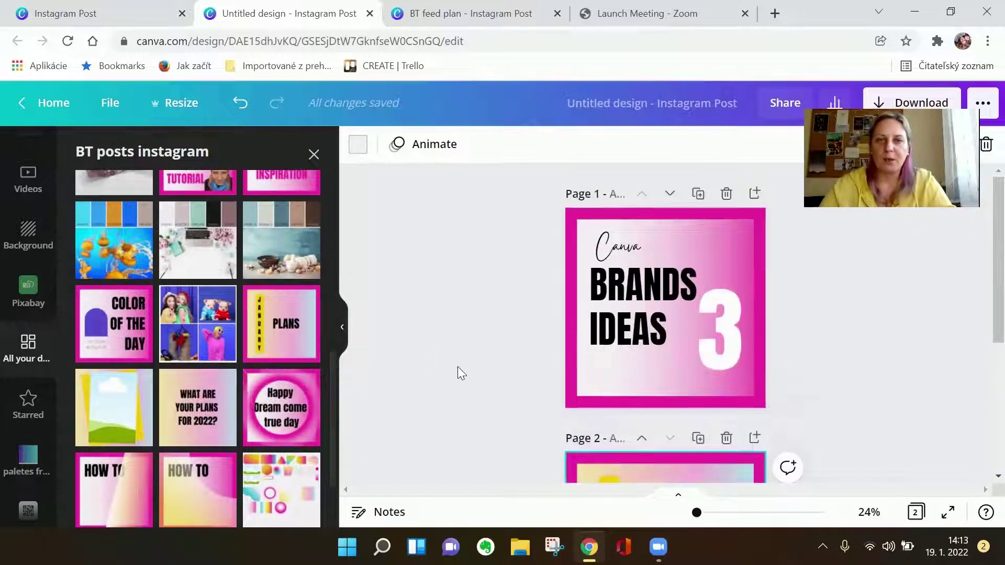
- Nudge the BRANDS IDEAS text slightly left and duplicate page 1 as a new page 2
left_click_drag(645, 337, 651, 326)
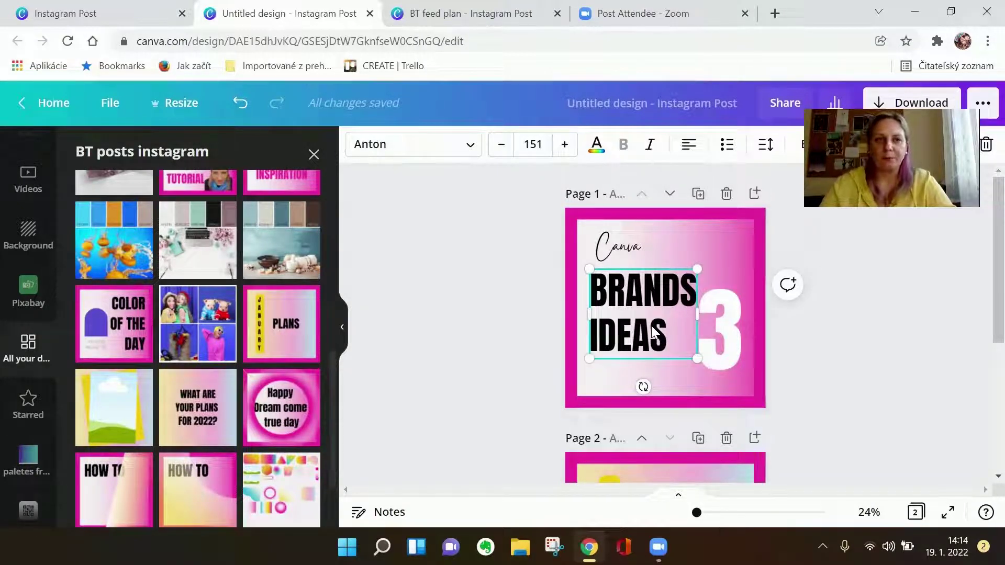
scroll(26, 267, "up", 4)
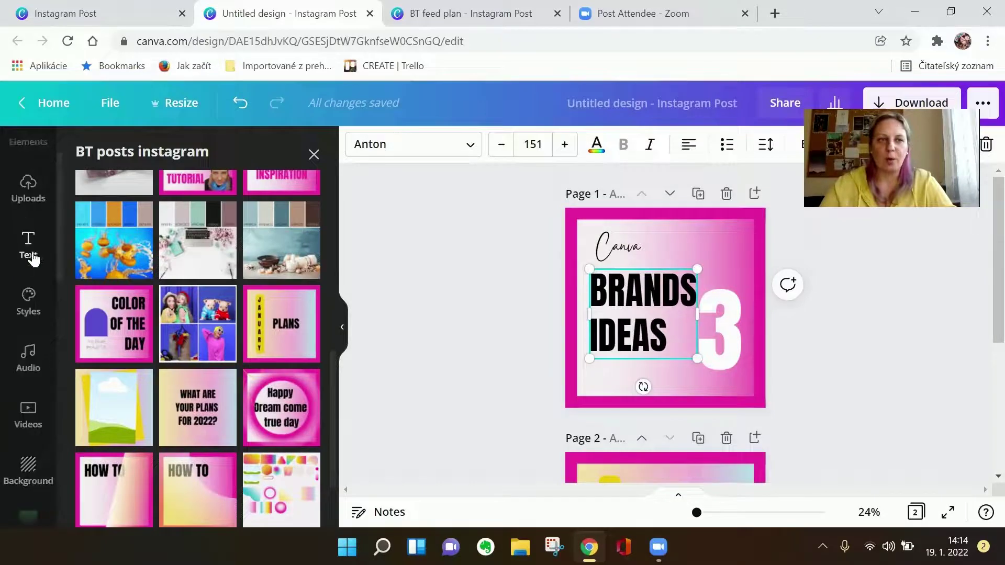
left_click(28, 199)
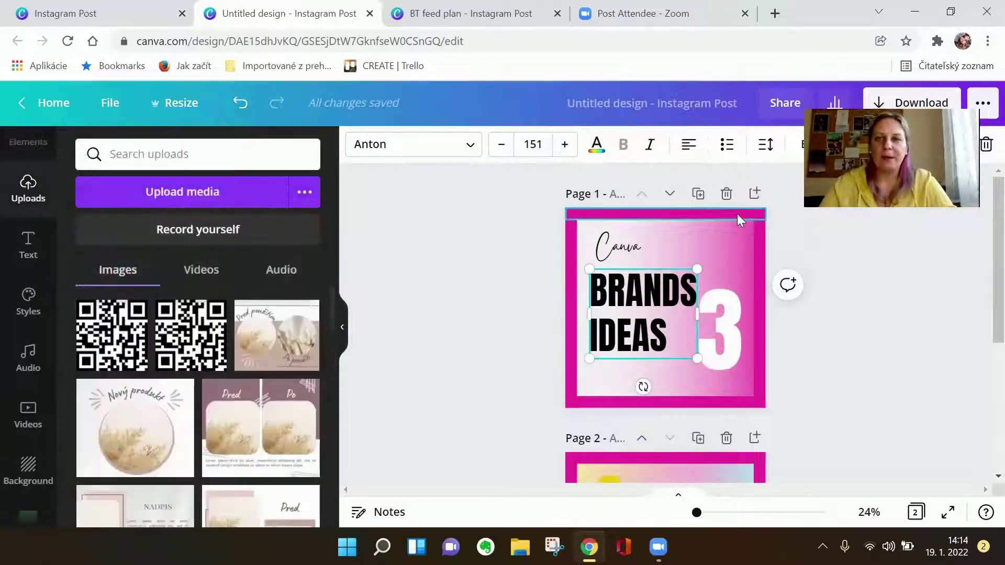
left_click(698, 194)
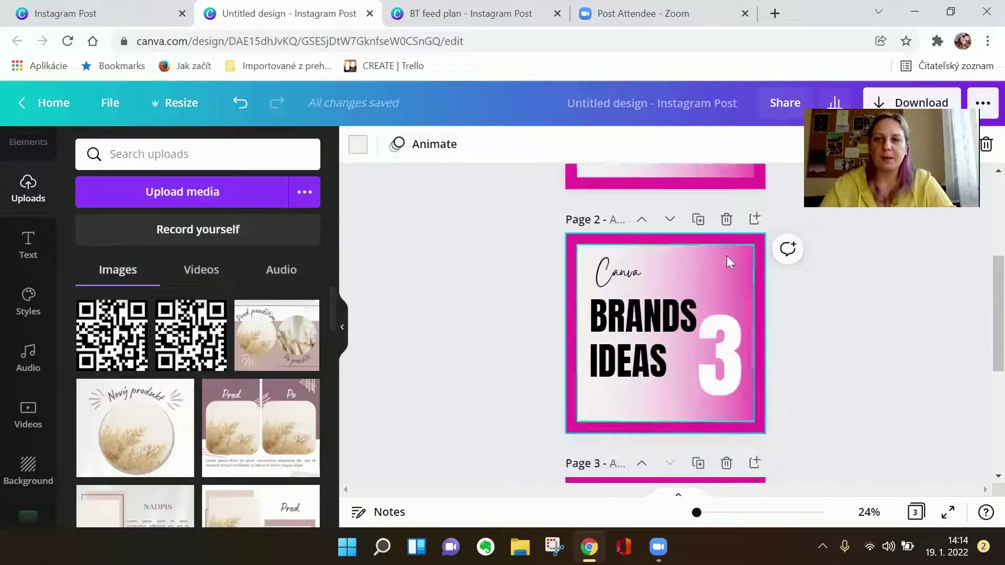
- Delete the big 3, BRANDS IDEAS text, Canva lettering and gradient image from page 2
left_click(713, 339)
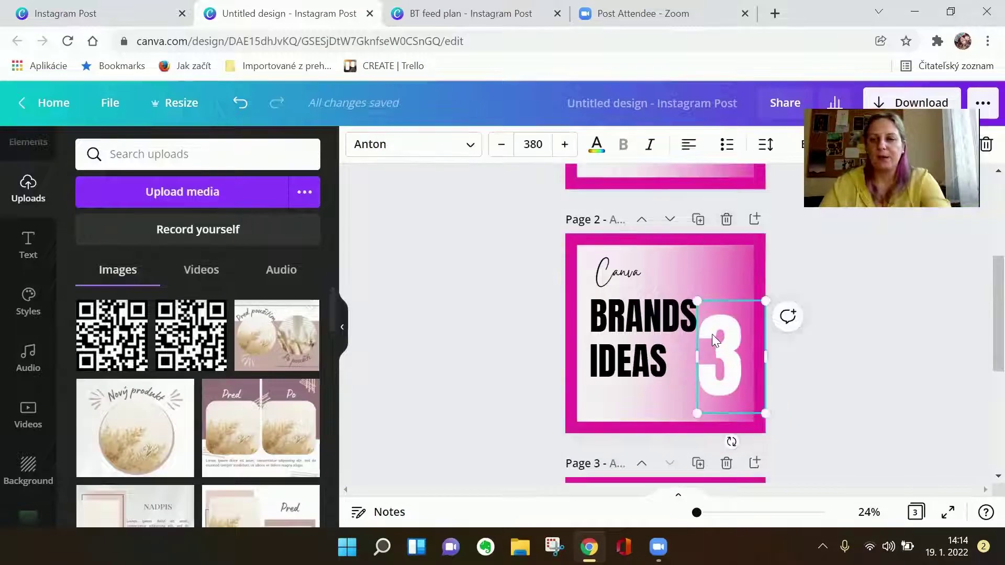
key("Delete")
left_click(660, 313)
key("Delete")
left_click(654, 313)
key("Delete")
left_click(664, 328)
key("Delete")
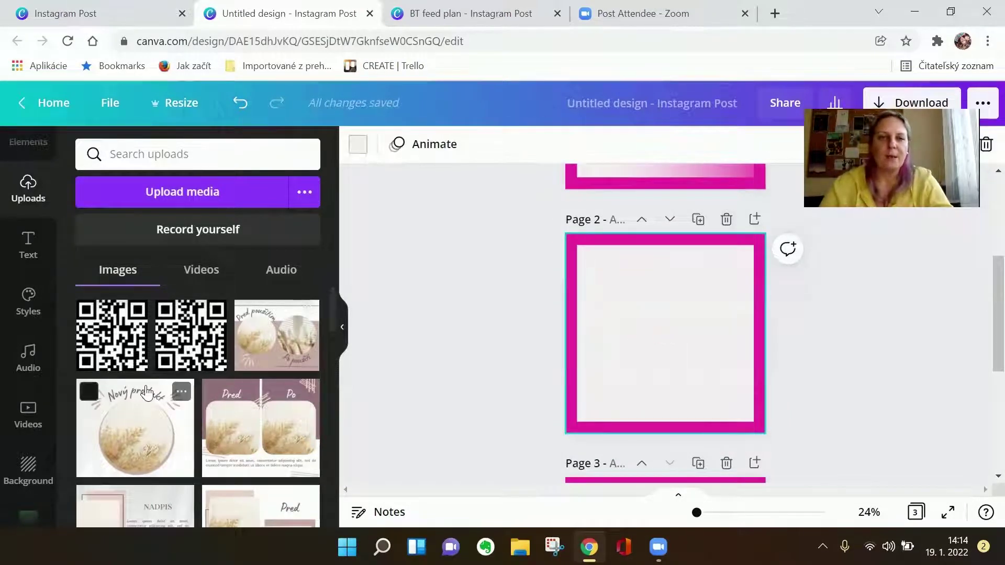
- Place the Design Trends upload on page 2, resize it to fill the frame, then delete it
scroll(171, 388, "down", 10)
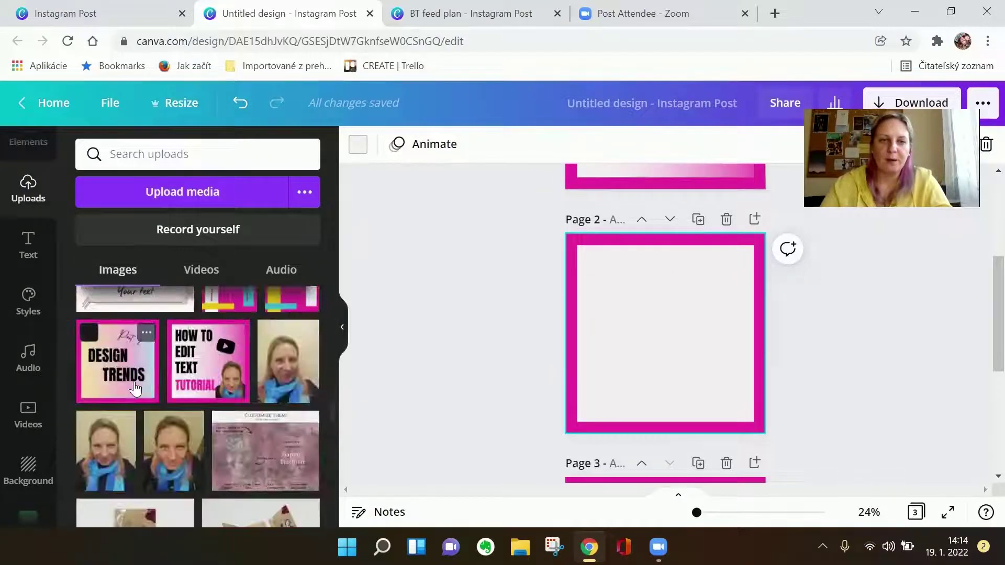
left_click(135, 387)
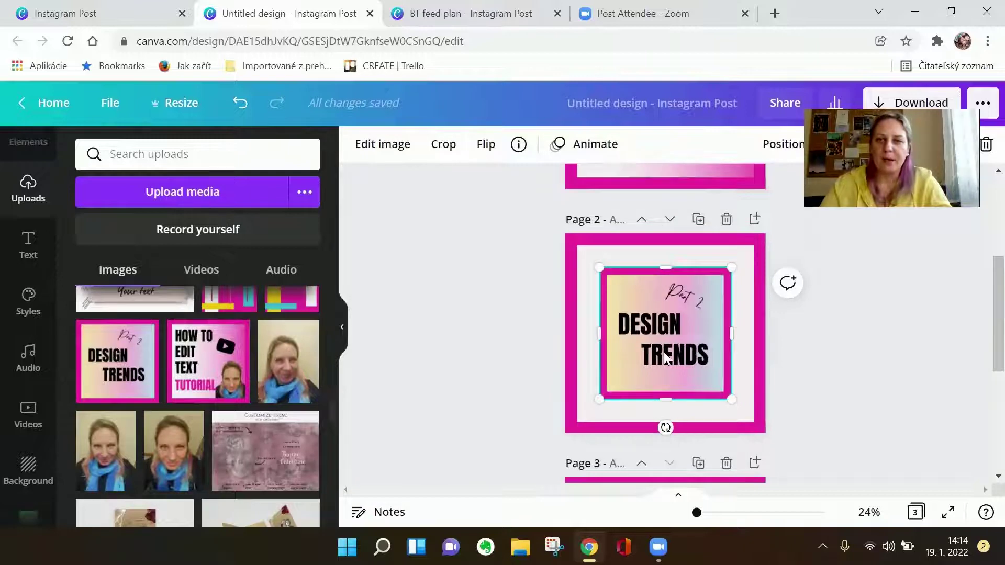
mouse_move(665, 357)
left_mouse_down()
mouse_move(665, 366)
mouse_move(661, 345)
left_mouse_up()
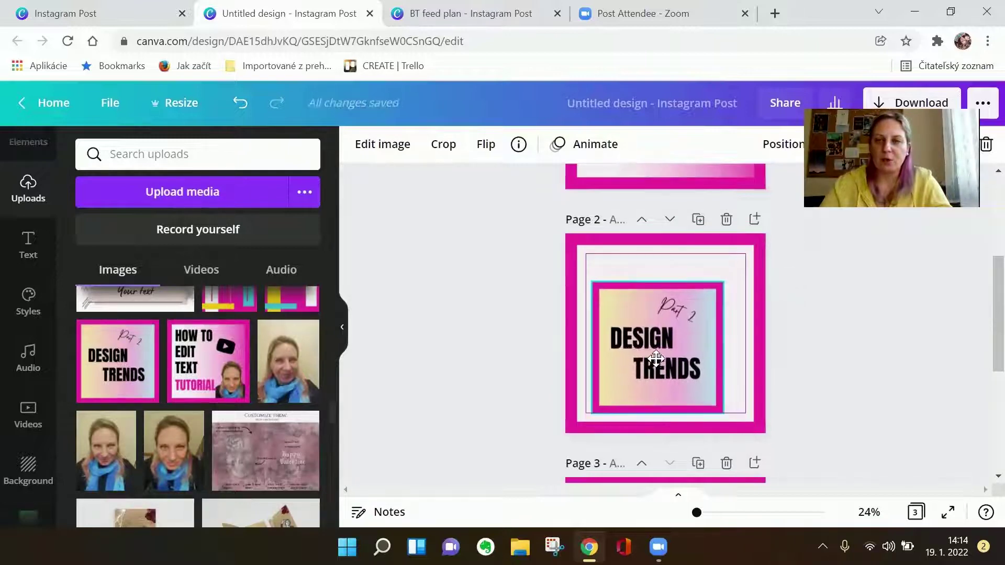
left_click_drag(656, 359, 655, 342)
left_click_drag(725, 267, 738, 275)
left_click_drag(680, 348, 639, 350)
left_click_drag(586, 401, 576, 409)
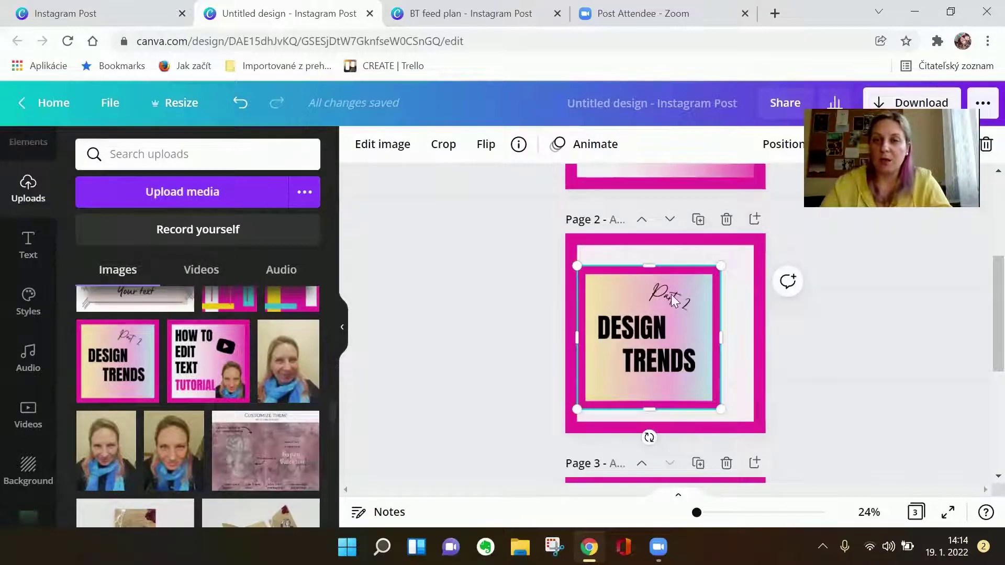
left_click_drag(722, 268, 741, 245)
left_click_drag(699, 308, 699, 331)
key("Delete")
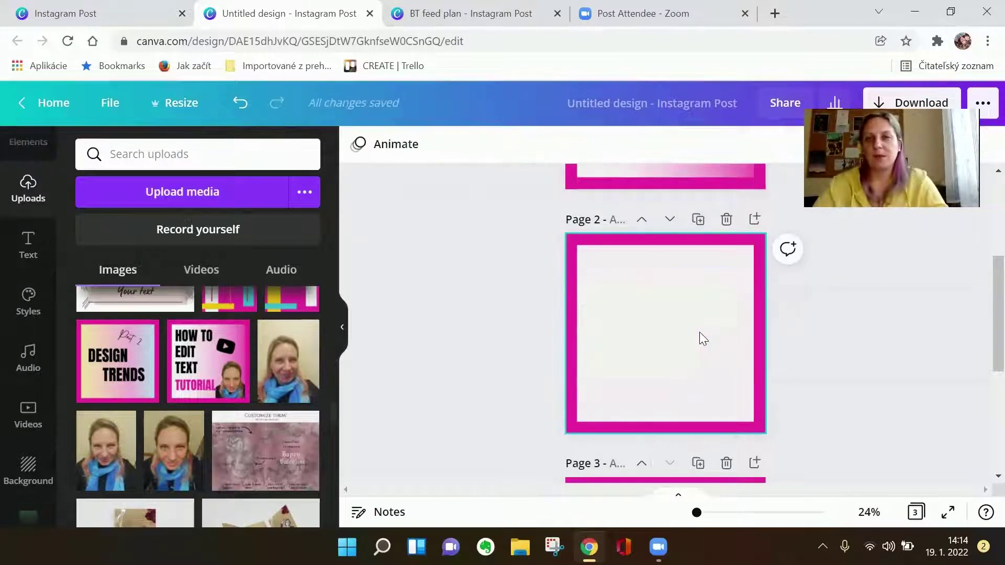
- Replace page 1 with the COLOR OF THE DAY design from BT posts instagram
scroll(449, 349, "up", 4)
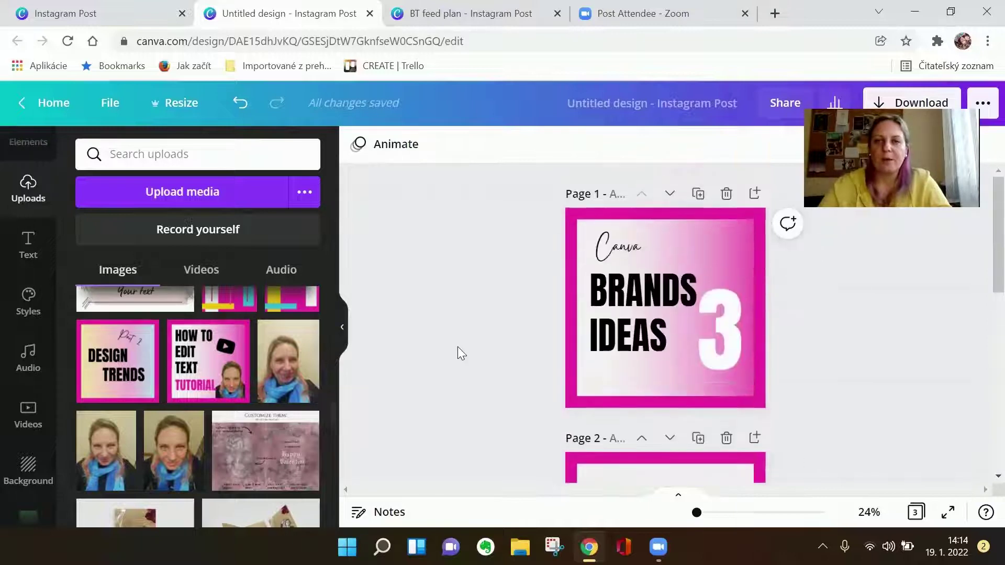
left_click(601, 220)
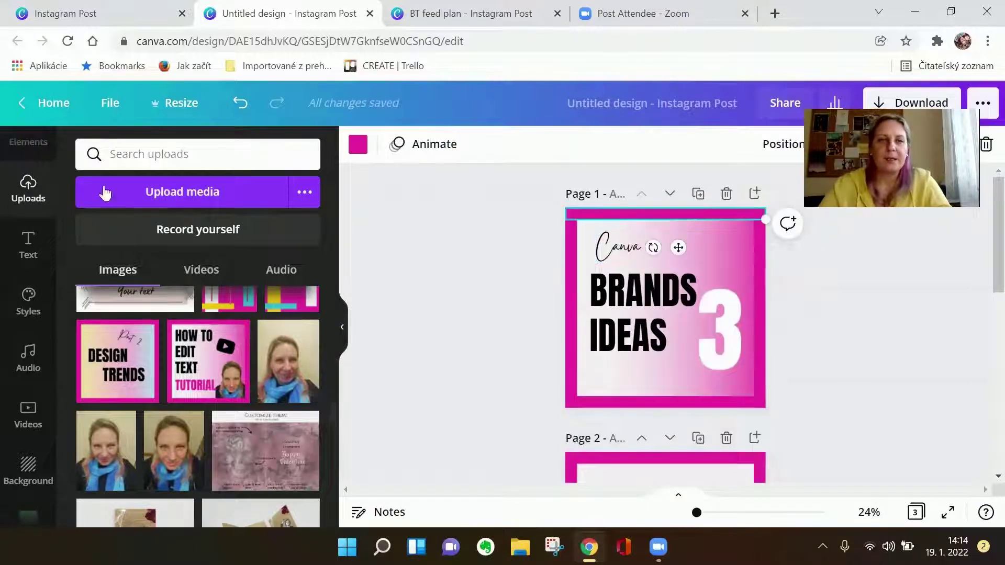
scroll(31, 430, "down", 3)
left_click(30, 427)
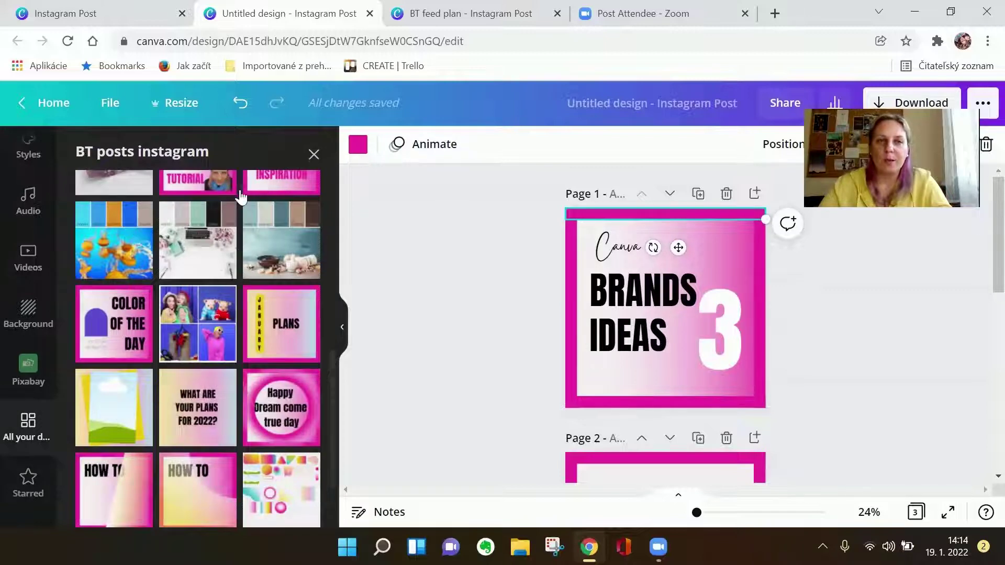
left_click(112, 332)
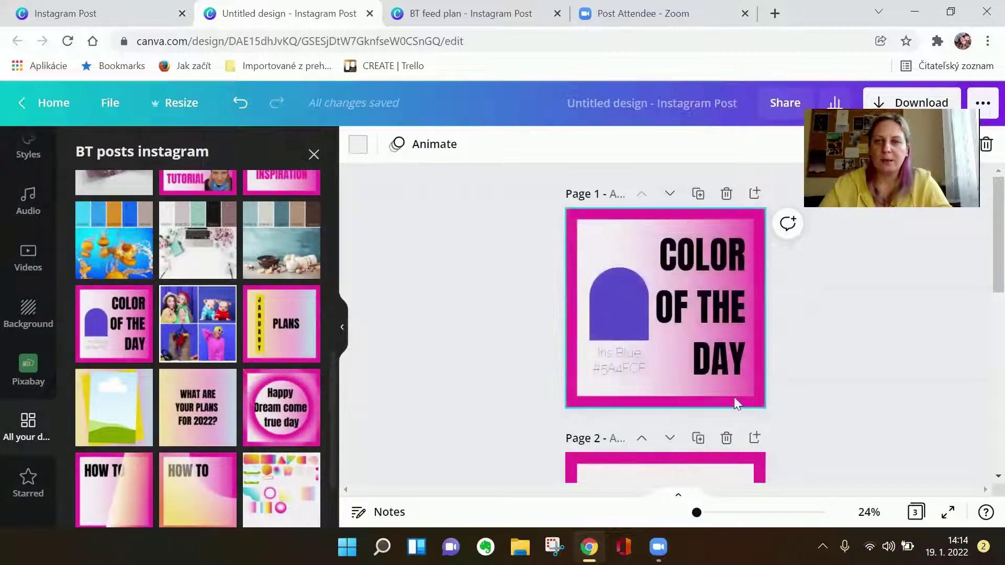
- Move the purple arch slightly higher and make it wider and taller
mouse_move(627, 303)
left_mouse_down()
mouse_move(630, 271)
mouse_move(631, 312)
mouse_move(630, 290)
left_mouse_up()
mouse_move(592, 329)
left_mouse_down()
mouse_move(581, 356)
mouse_move(595, 341)
left_mouse_up()
left_click(870, 397)
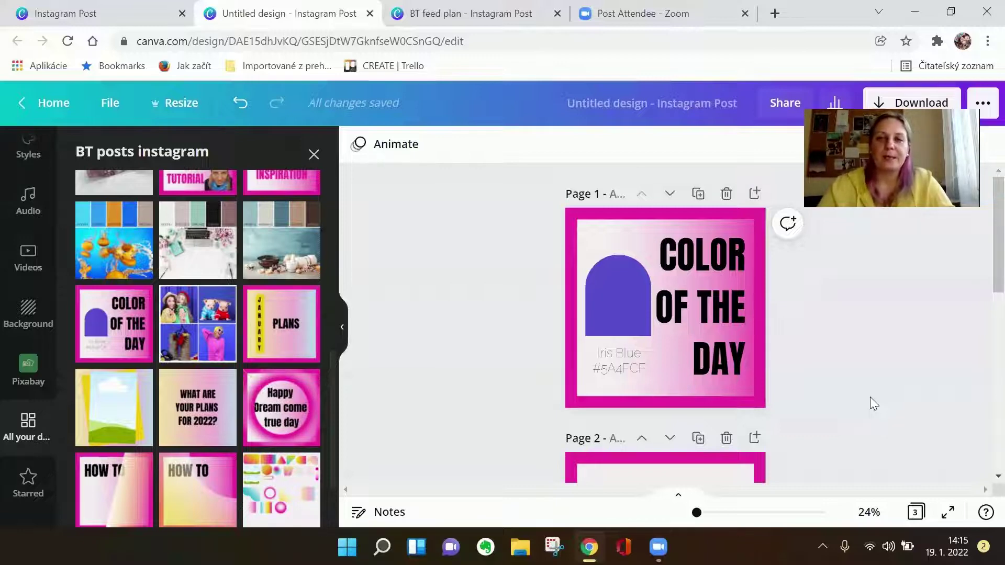
- Add a blank fourth page after page 3
scroll(787, 387, "down", 2)
scroll(787, 390, "down", 6)
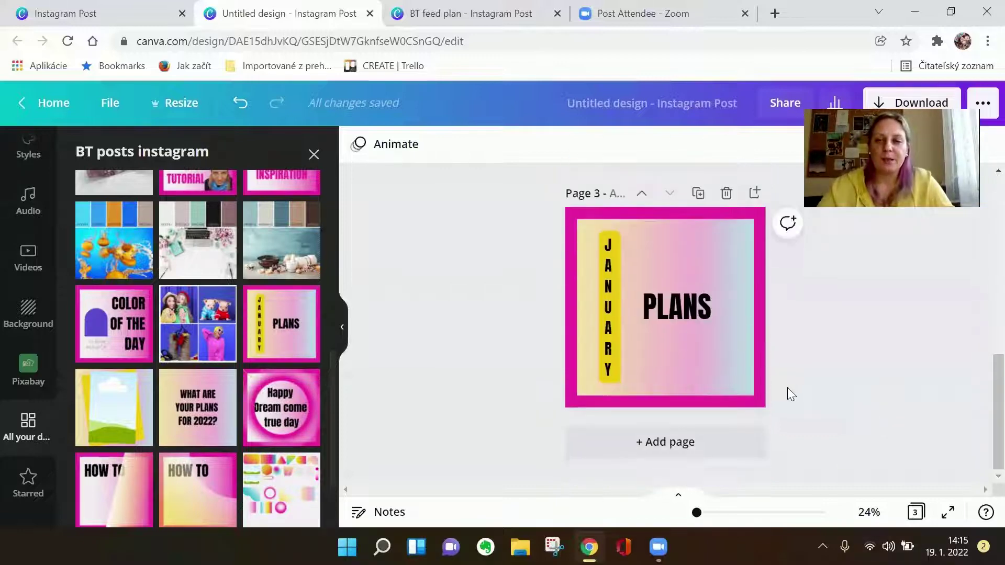
left_click(717, 444)
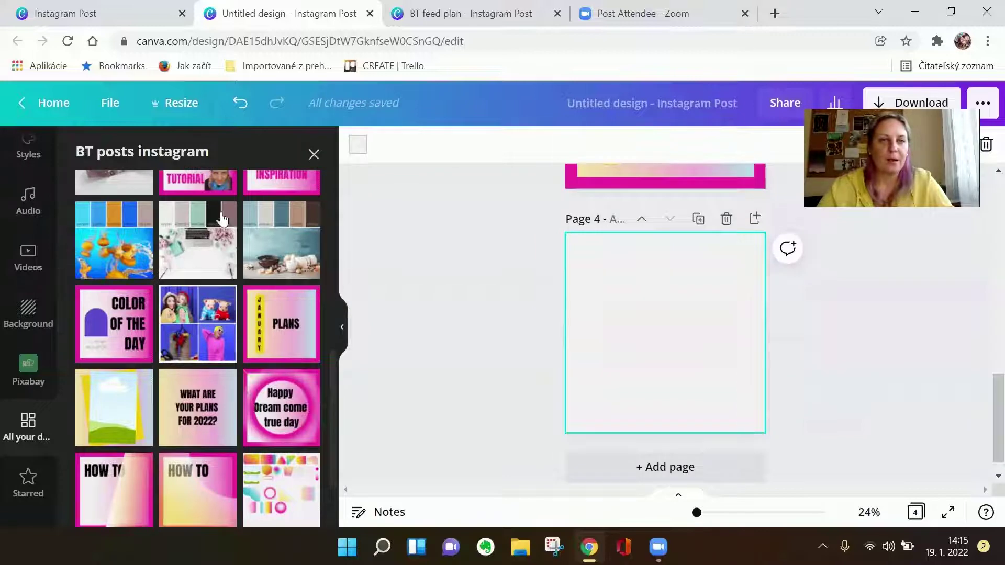
- Leave the BT posts instagram folder and scroll through the full list of earlier designs
left_click(314, 154)
scroll(198, 376, "down", 6)
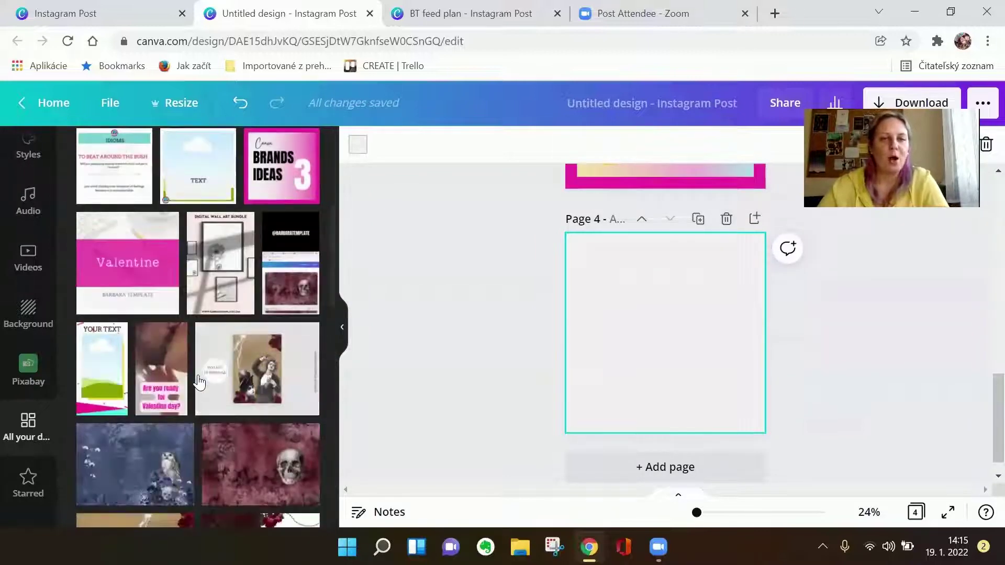
scroll(199, 379, "down", 3)
scroll(199, 380, "down", 10)
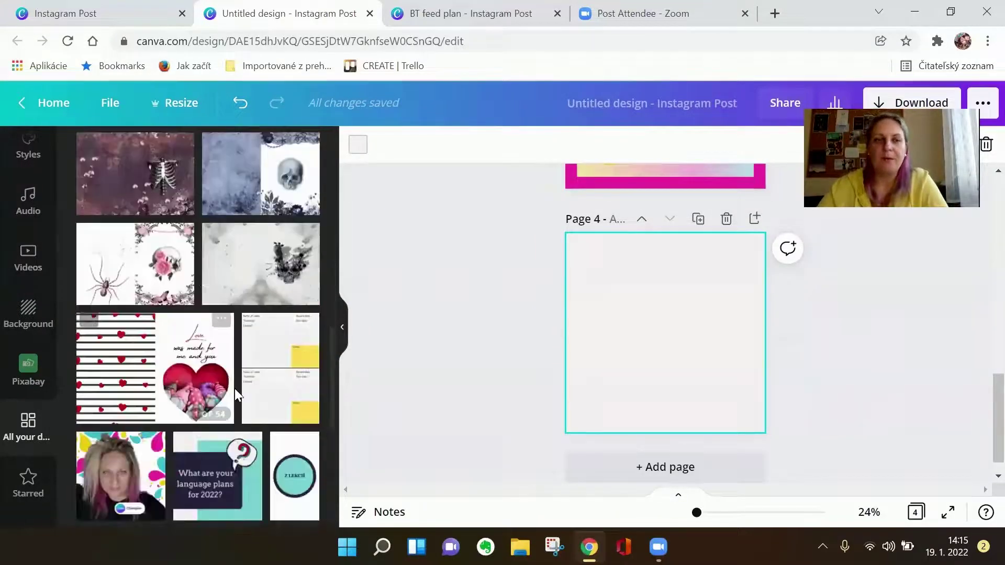
scroll(236, 395, "down", 10)
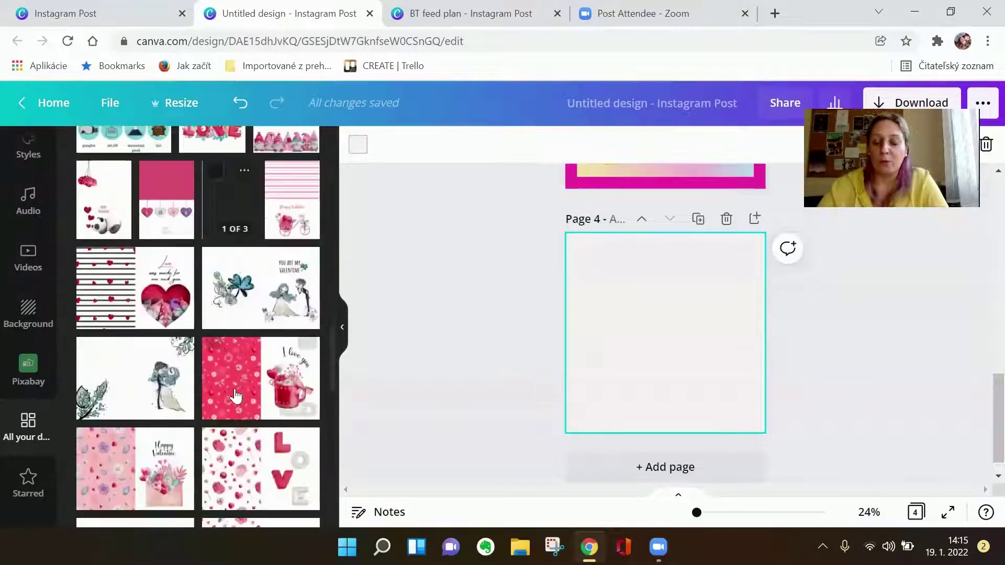
scroll(236, 395, "down", 10)
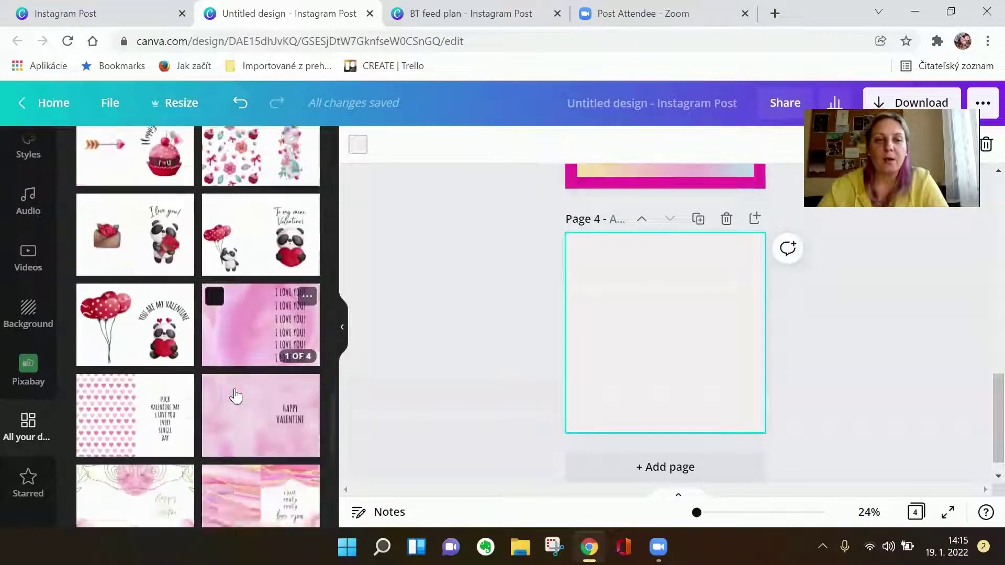
scroll(235, 395, "down", 10)
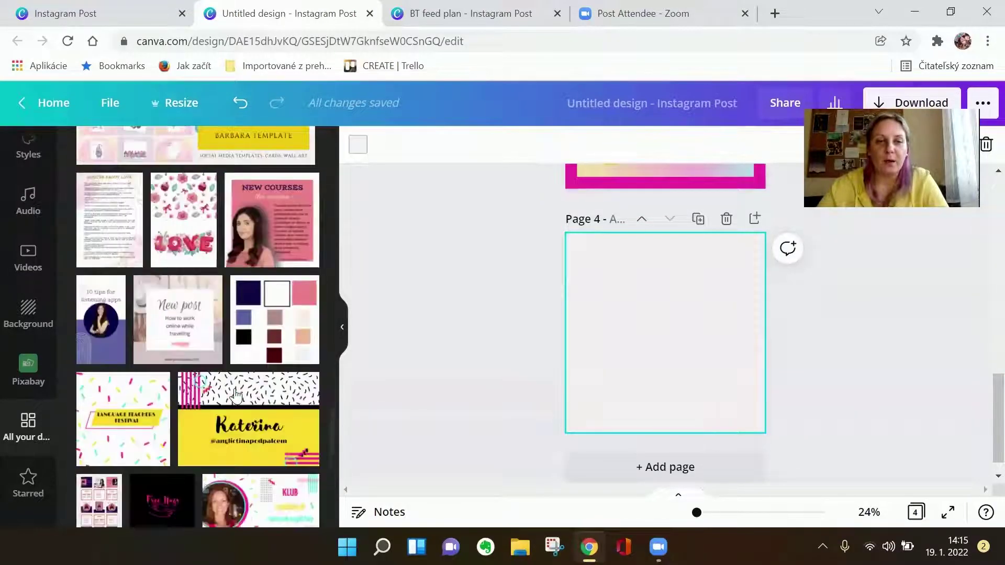
scroll(236, 395, "down", 5)
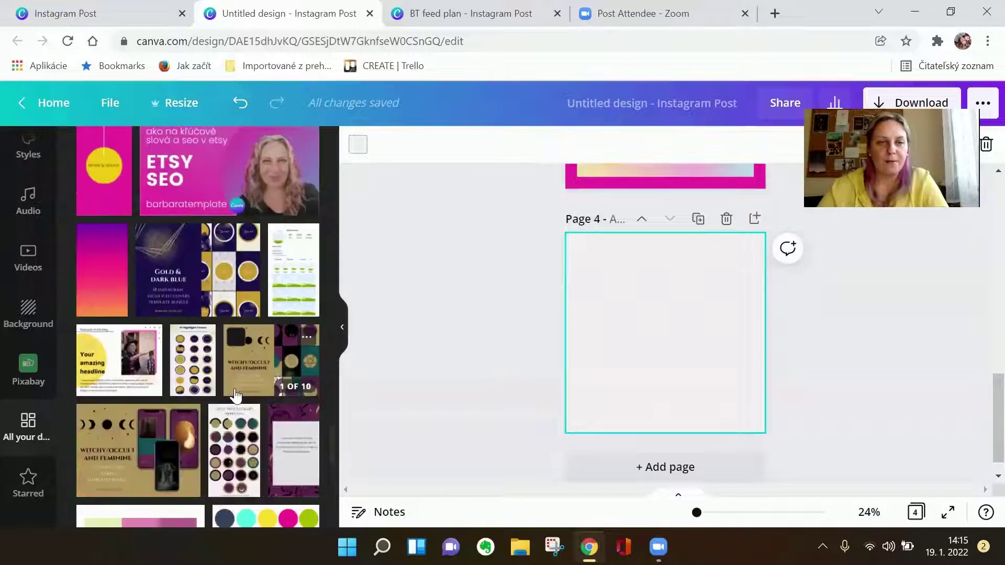
scroll(236, 396, "down", 10)
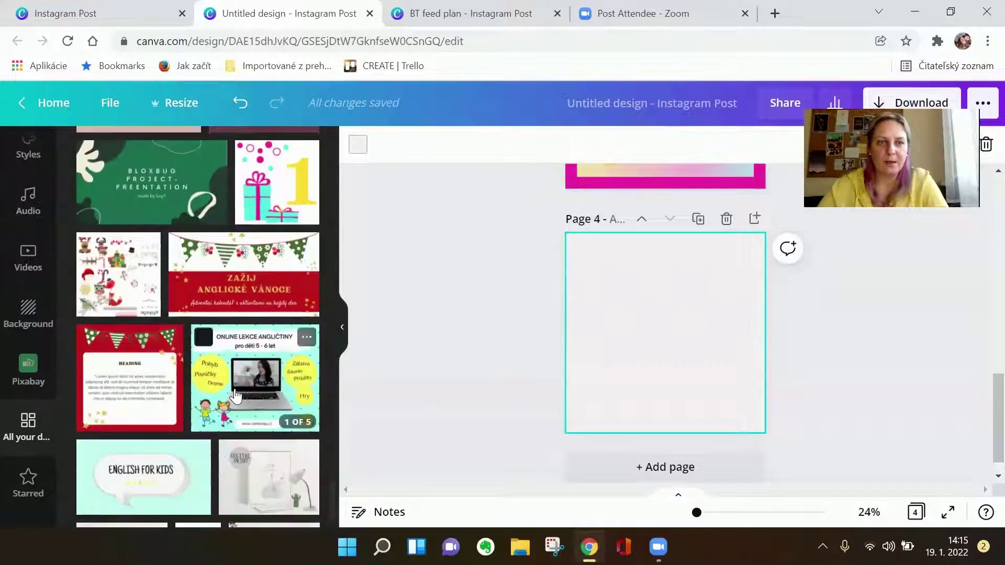
scroll(235, 396, "down", 10)
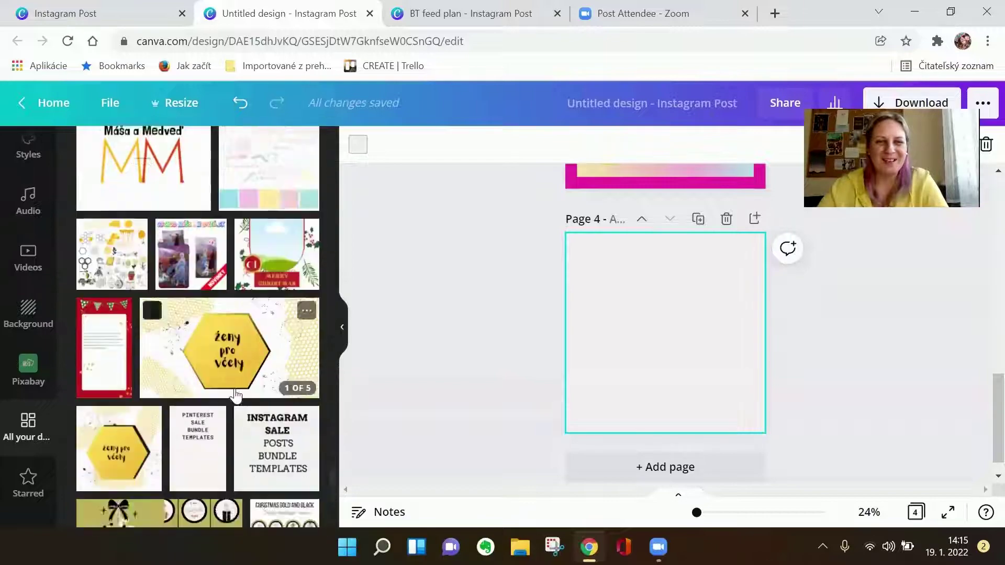
scroll(236, 396, "down", 10)
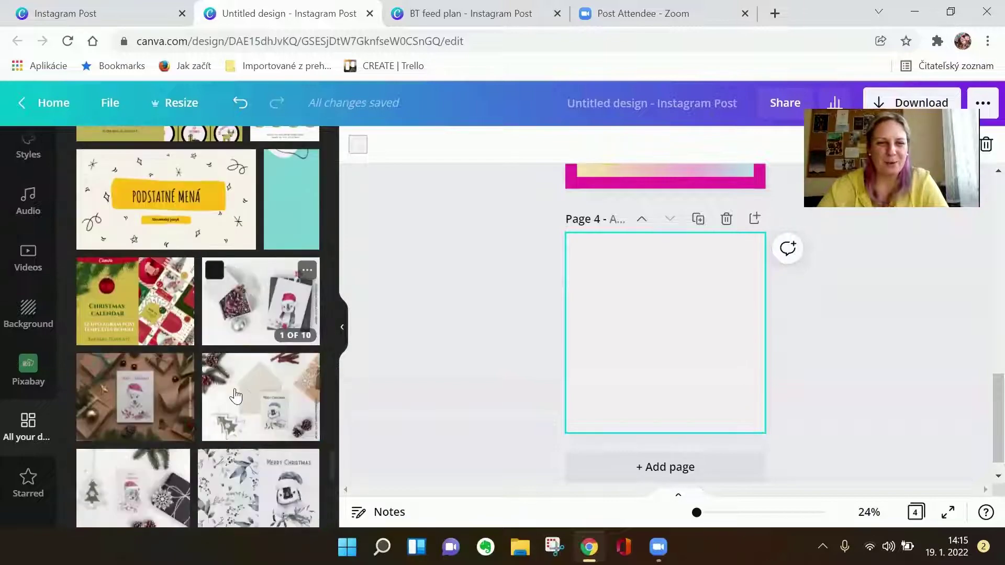
scroll(235, 397, "down", 5)
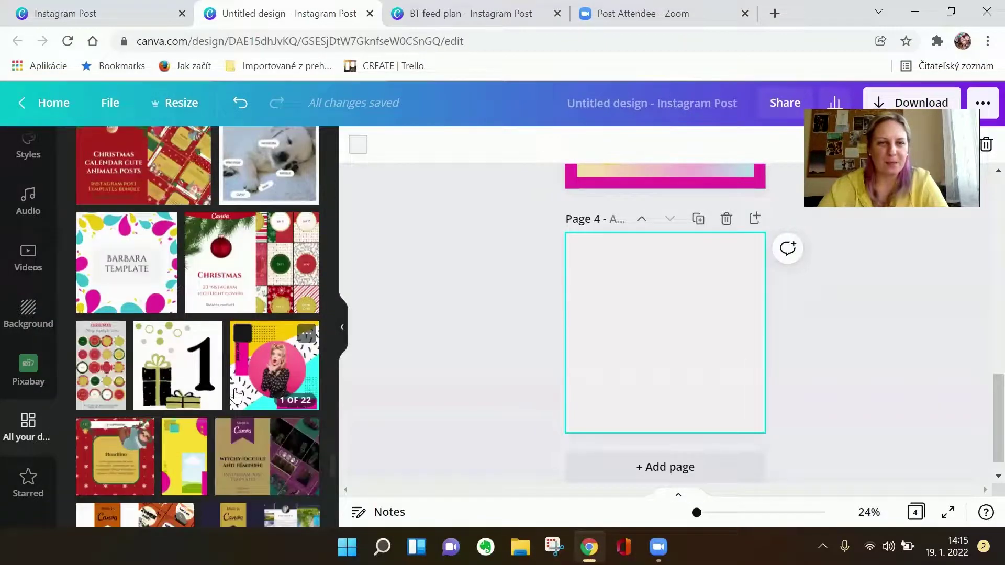
scroll(235, 396, "down", 10)
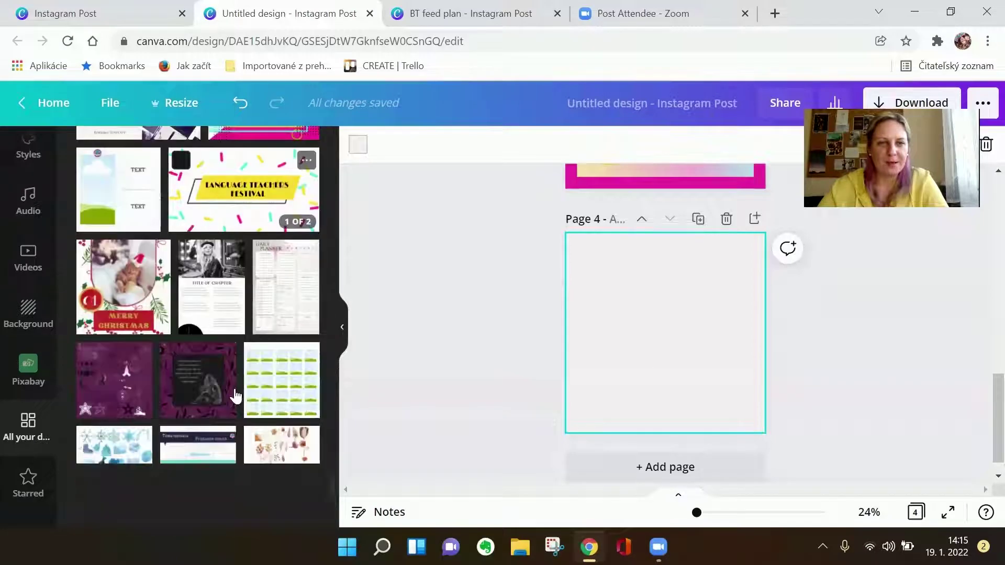
scroll(235, 396, "down", 3)
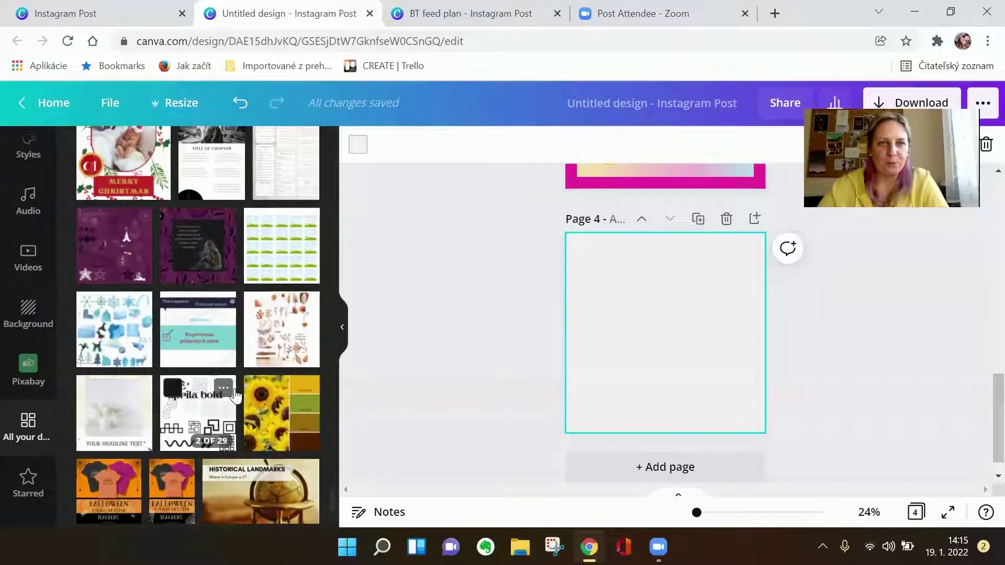
scroll(235, 396, "down", 8)
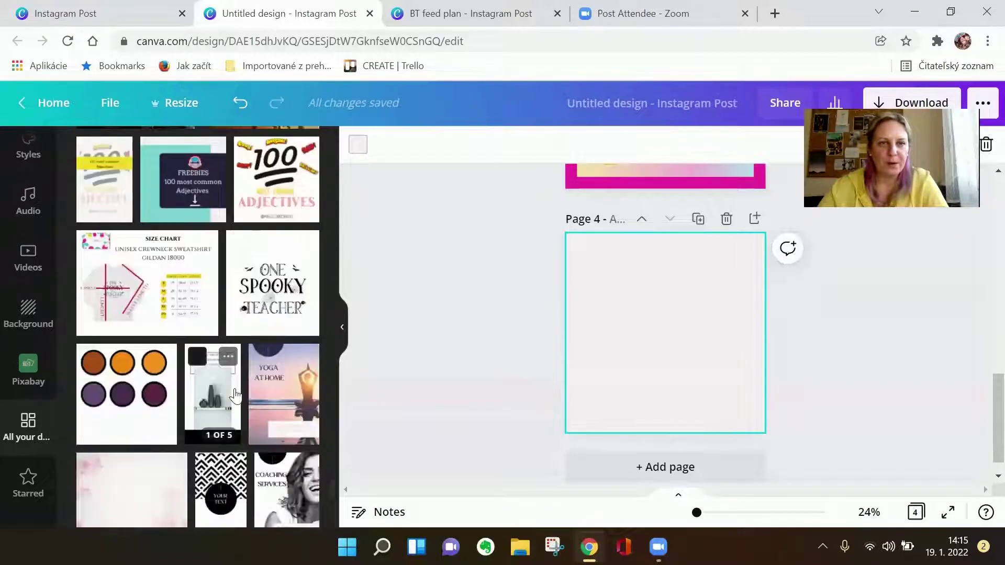
scroll(235, 396, "down", 10)
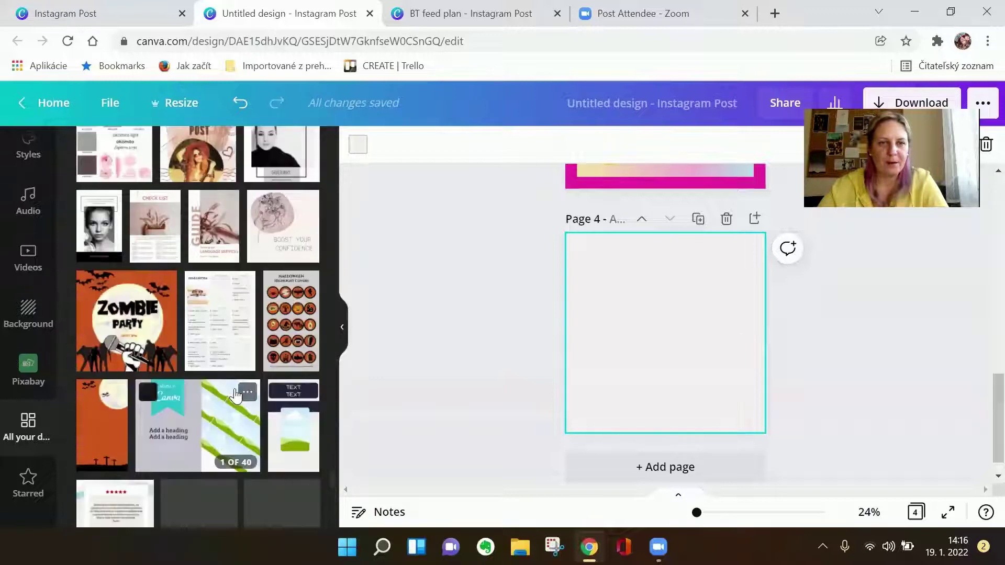
- Open the ETSY templates design's pages and browse its mockup and lead-magnet pages
left_click(171, 429)
scroll(172, 430, "down", 5)
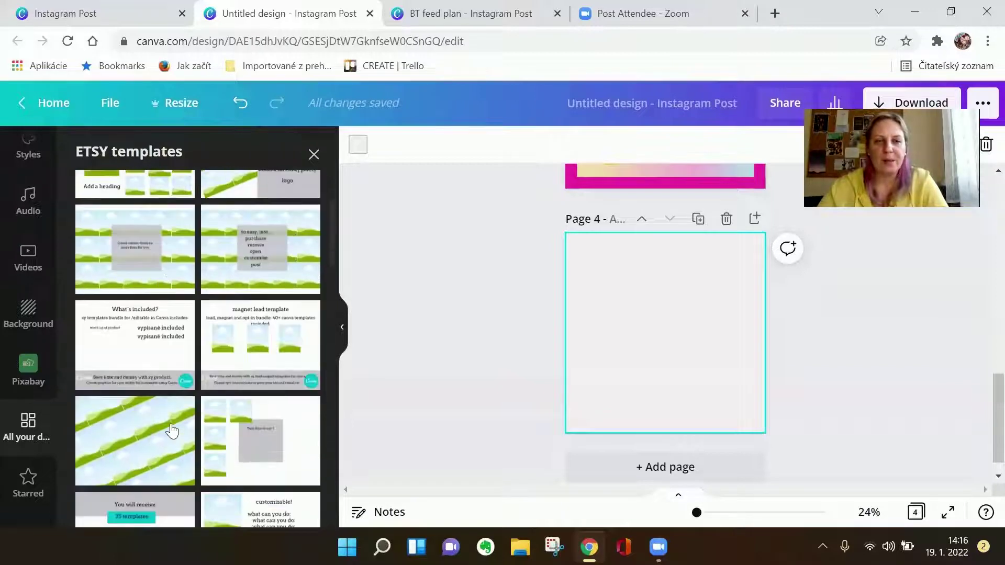
scroll(171, 429, "down", 10)
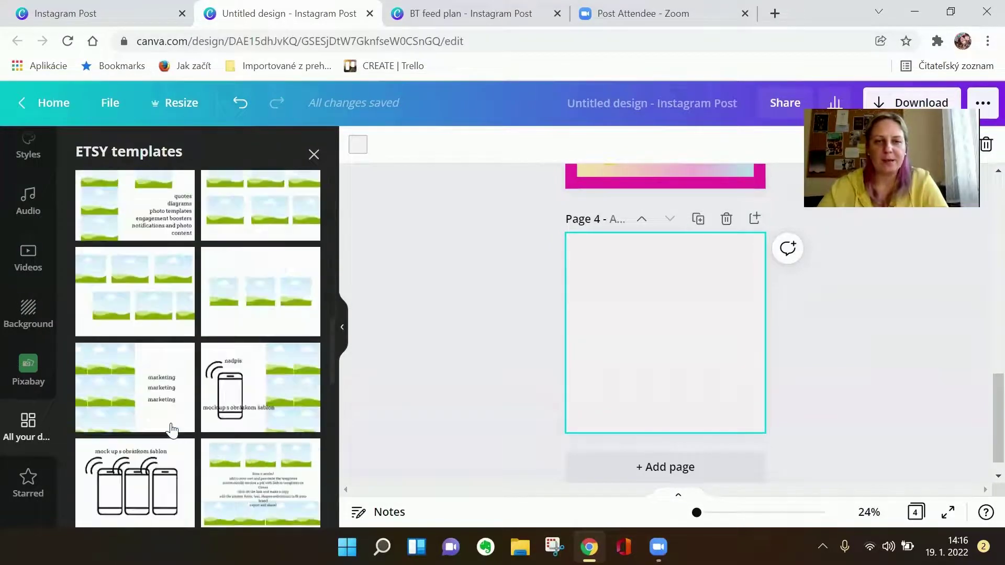
scroll(171, 429, "down", 10)
scroll(171, 430, "down", 10)
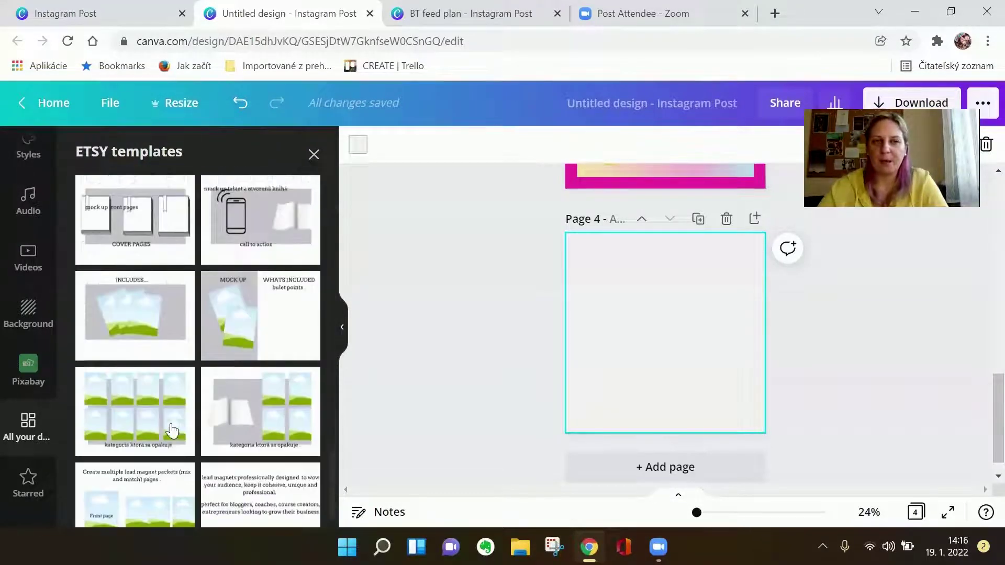
scroll(171, 430, "up", 20)
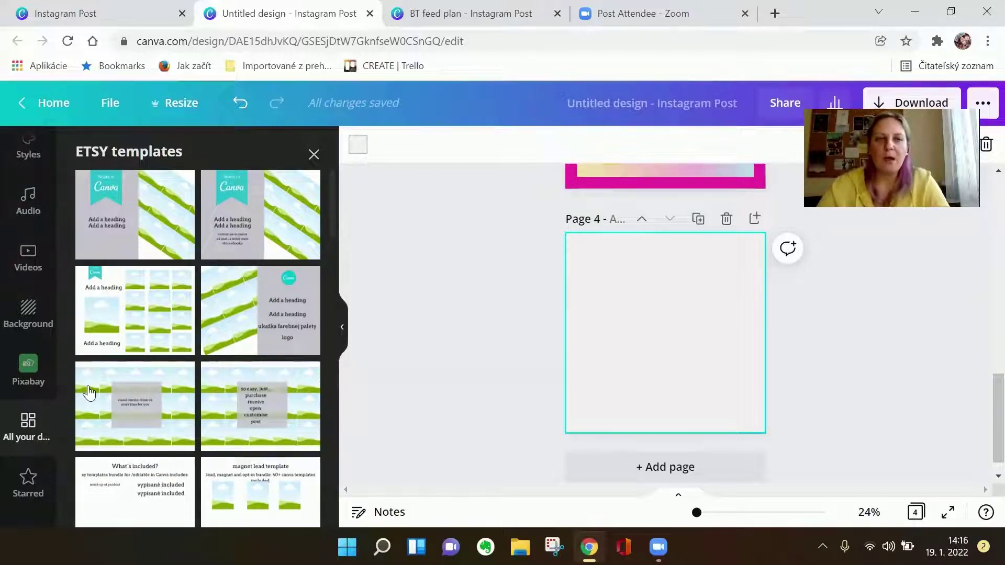
scroll(276, 412, "down", 3)
scroll(269, 416, "up", 3)
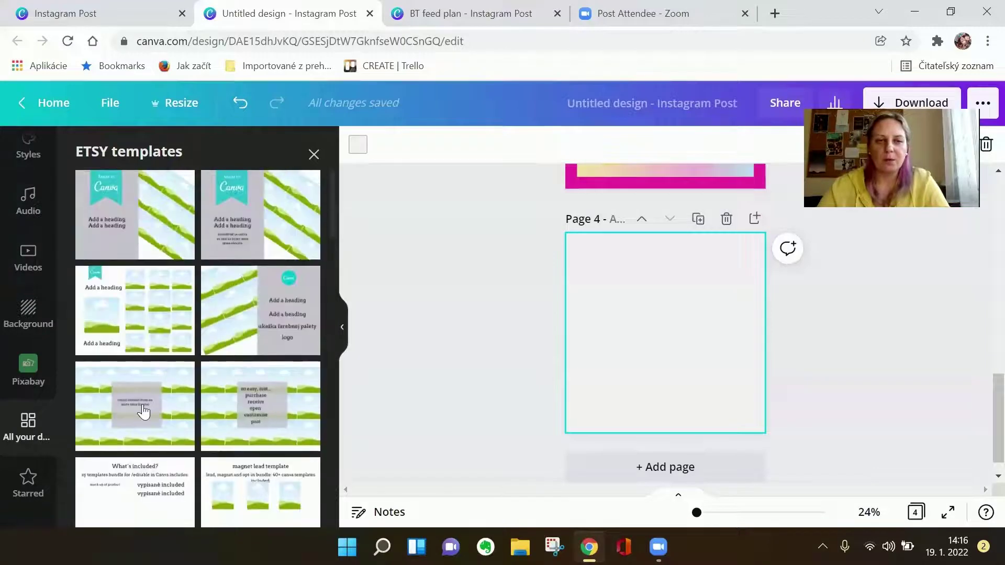
- Apply the fifth ETSY templates page to page 4 and align its right image grid behind the grey box
left_click(121, 419)
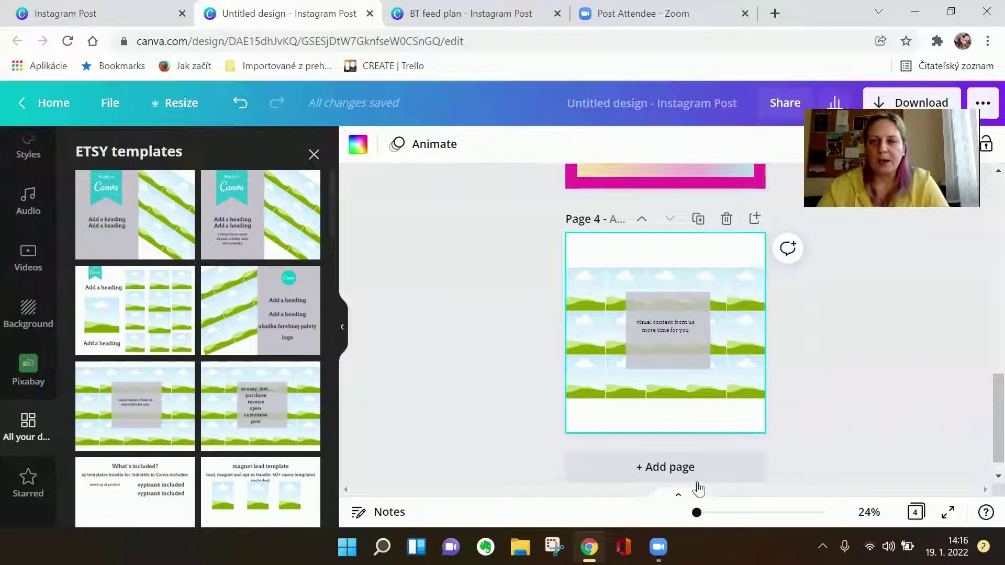
left_click(597, 290)
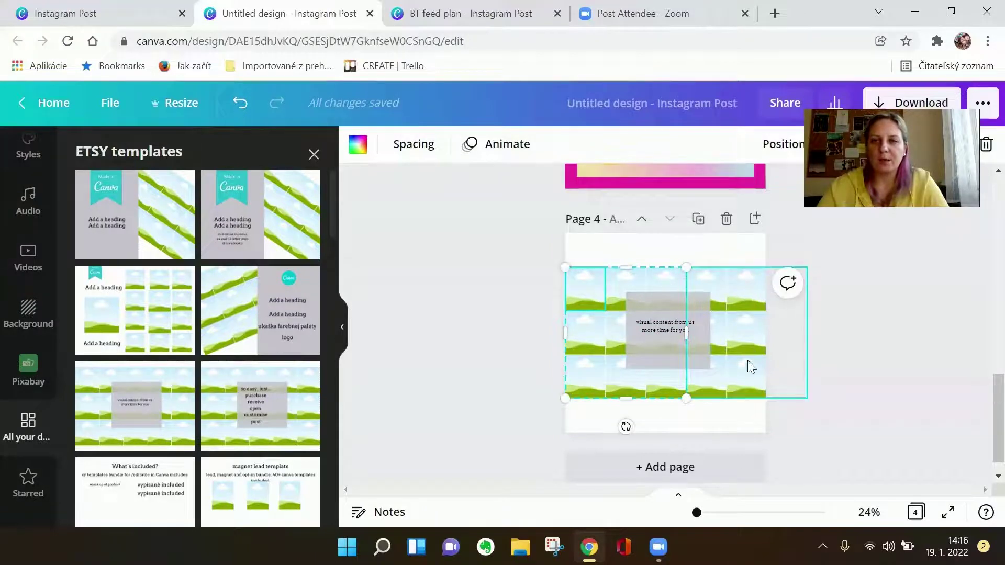
left_click_drag(729, 294, 733, 296)
left_click(832, 385)
left_click(666, 327)
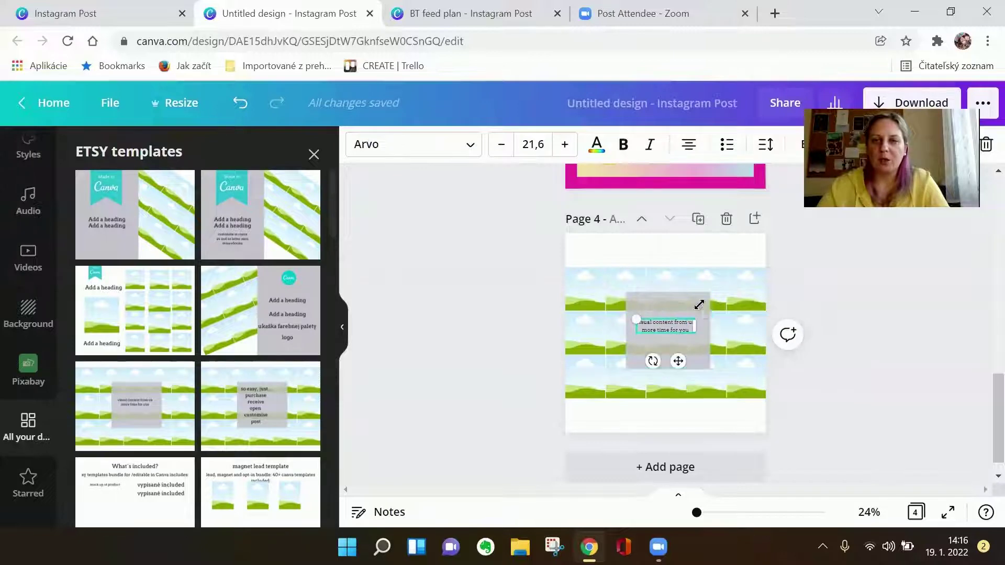
left_click(814, 374)
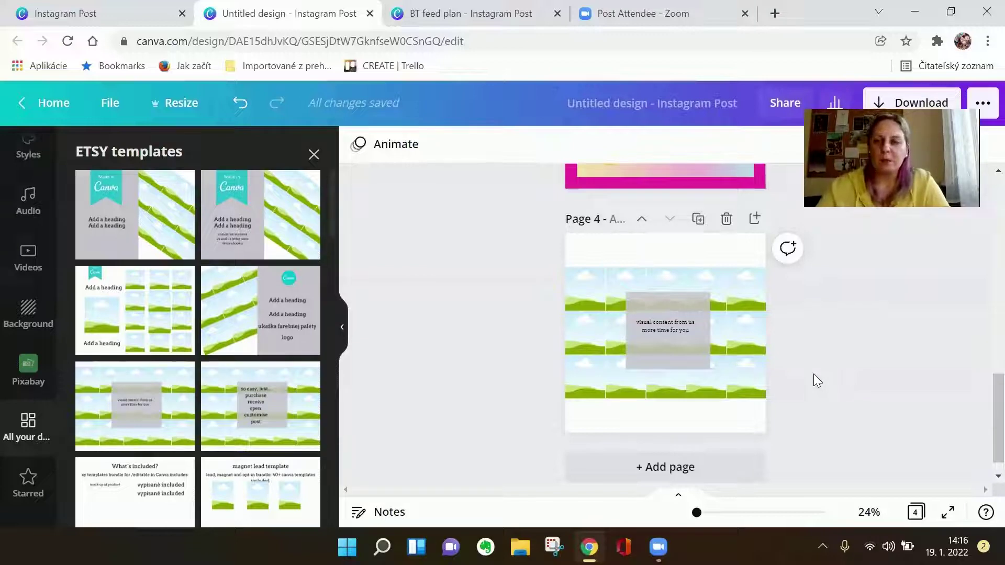
- Close the ETSY templates folder panel and nudge page 1's purple Iris Blue arch slightly
scroll(814, 374, "up", 9)
scroll(813, 373, "up", 5)
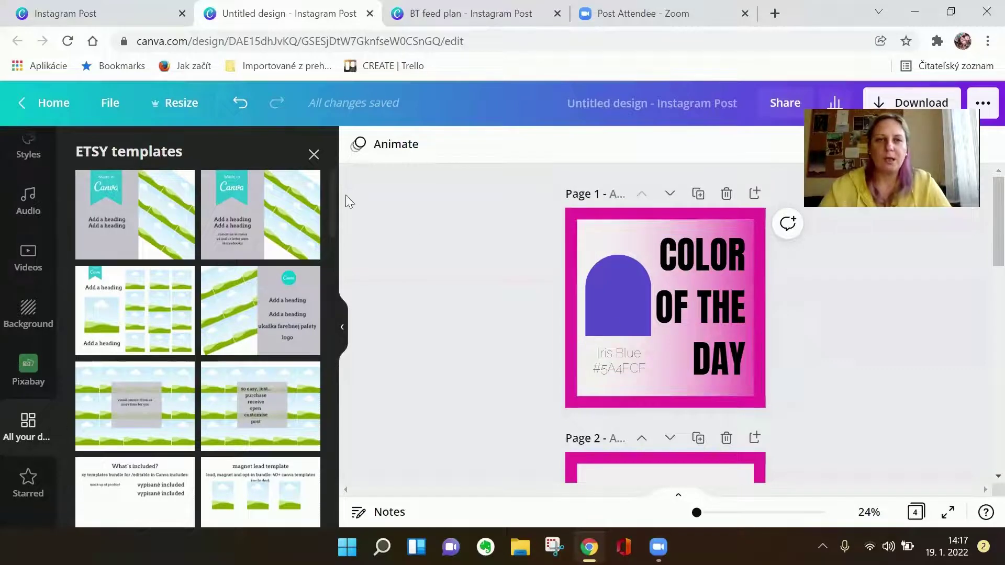
left_click(313, 154)
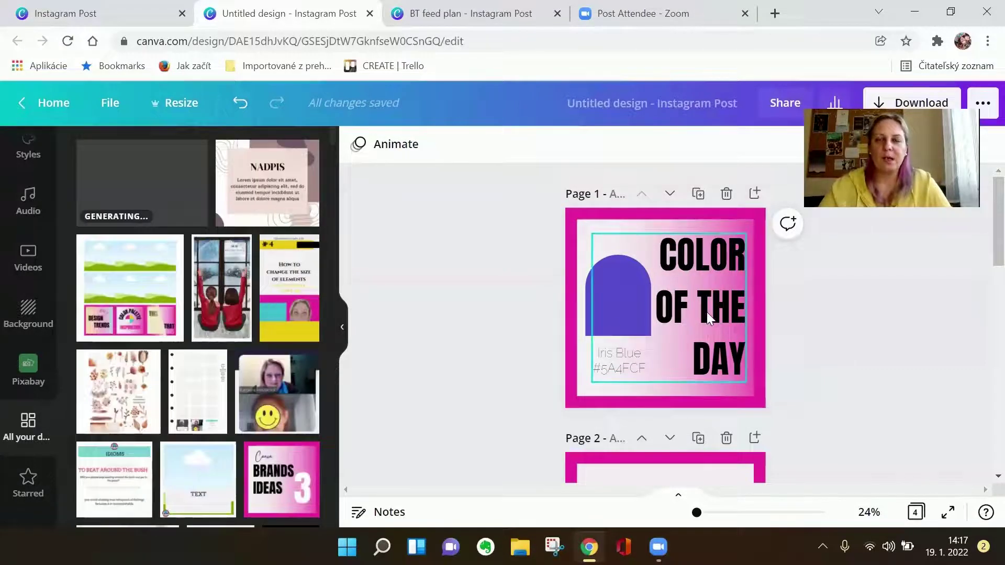
mouse_move(633, 285)
left_mouse_down()
mouse_move(626, 269)
mouse_move(628, 291)
left_mouse_up()
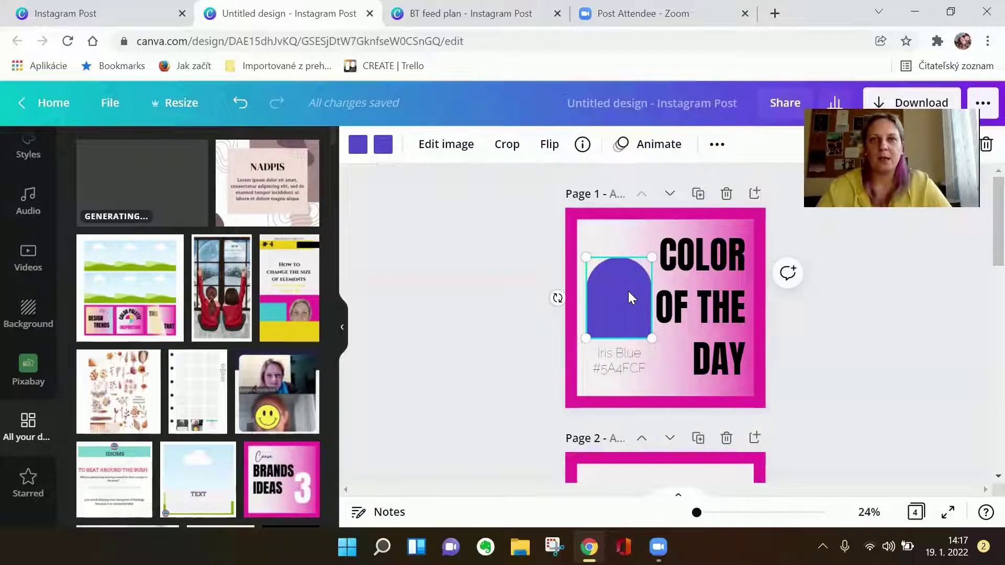
- In the template search tab, go to Canva Home and scroll down to Recent designs
key("ctrl+shift+Tab")
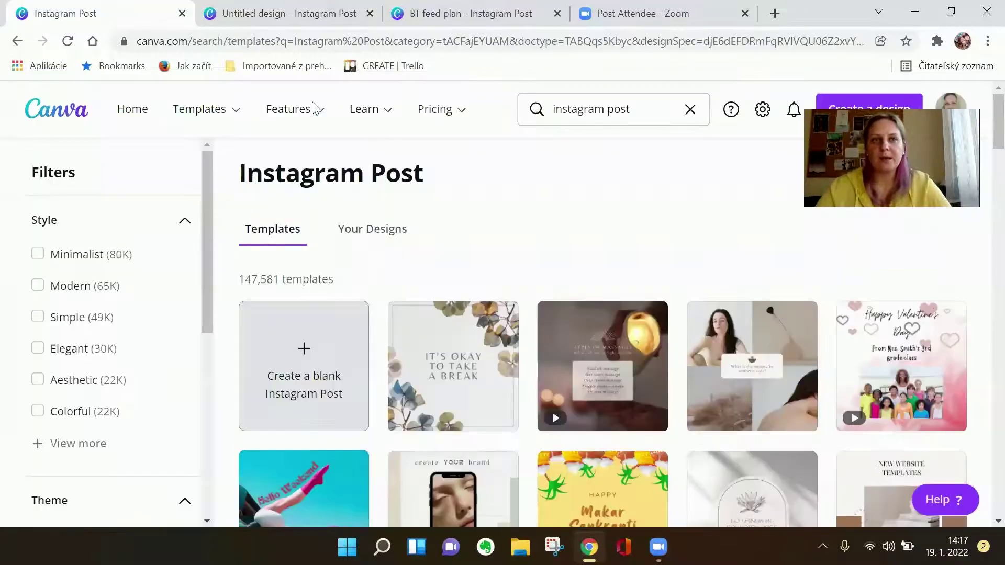
mouse_move(204, 109)
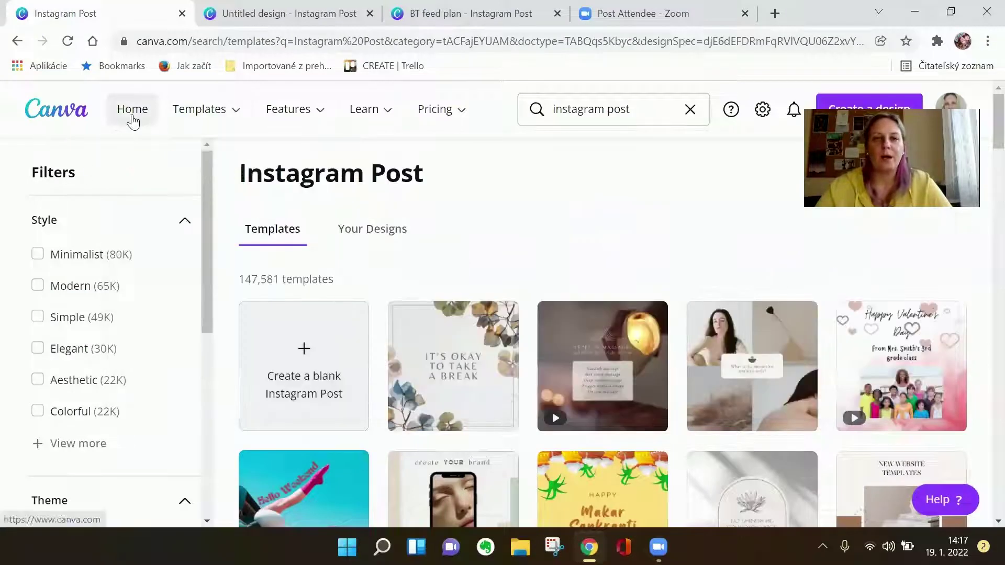
left_click(132, 117)
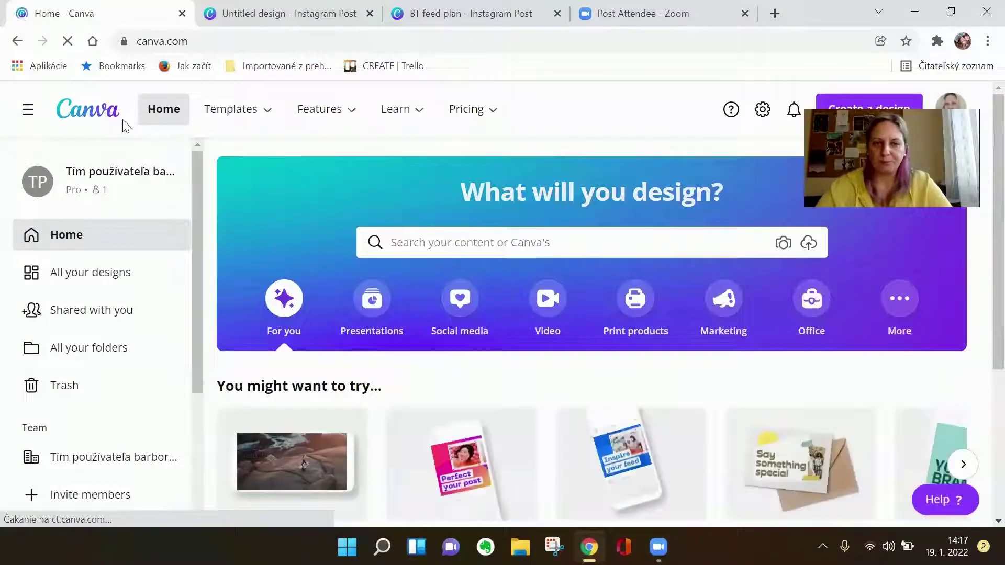
scroll(369, 362, "down", 4)
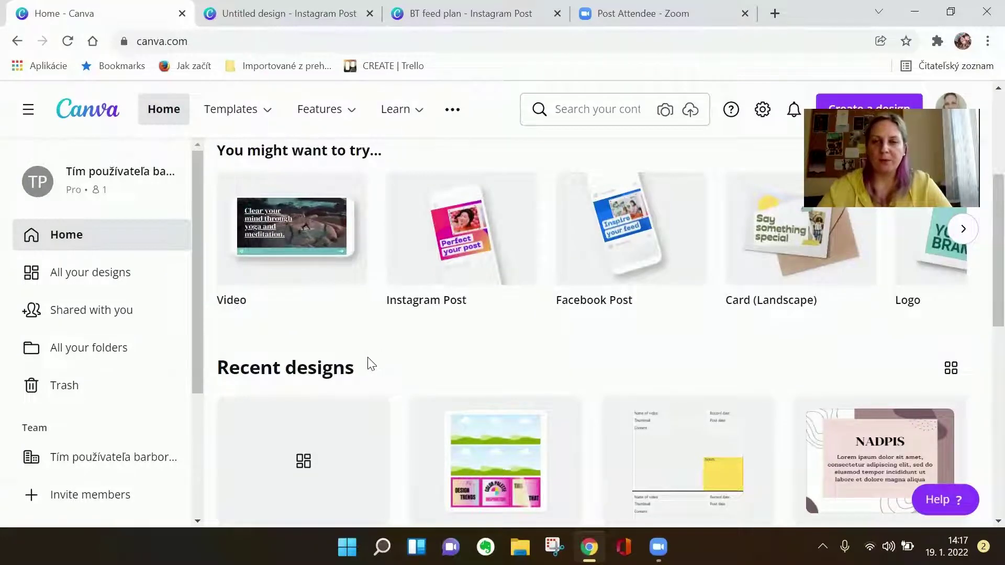
scroll(508, 416, "down", 3)
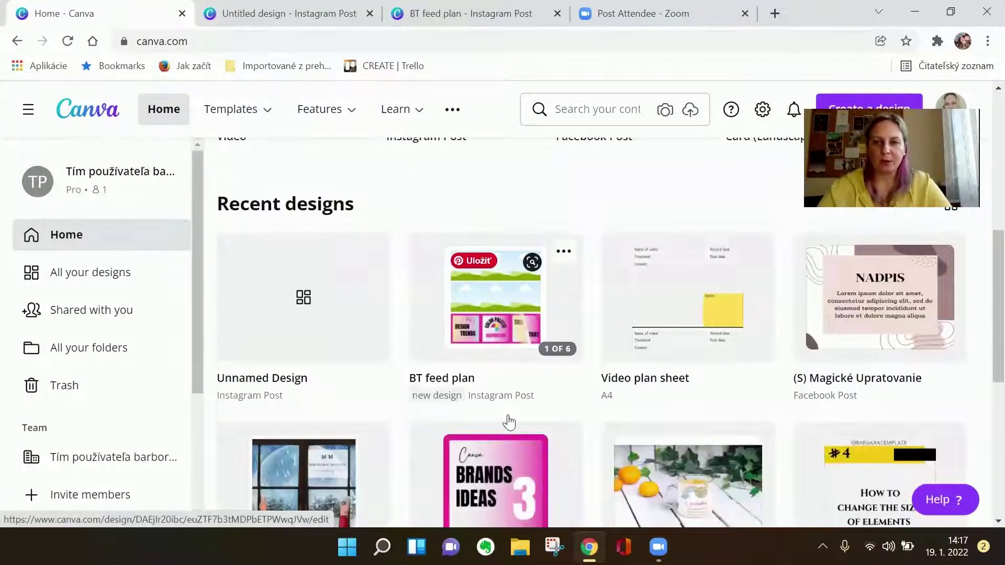
scroll(509, 422, "down", 1)
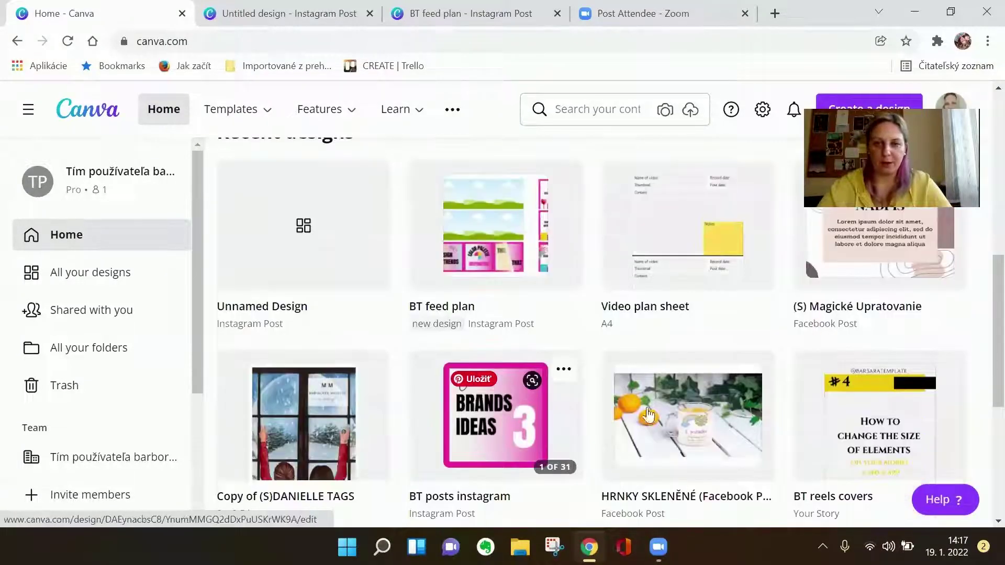
- In All your designs, browse BT feed plan's Move to folder list, then close it unmoved
left_click(114, 281)
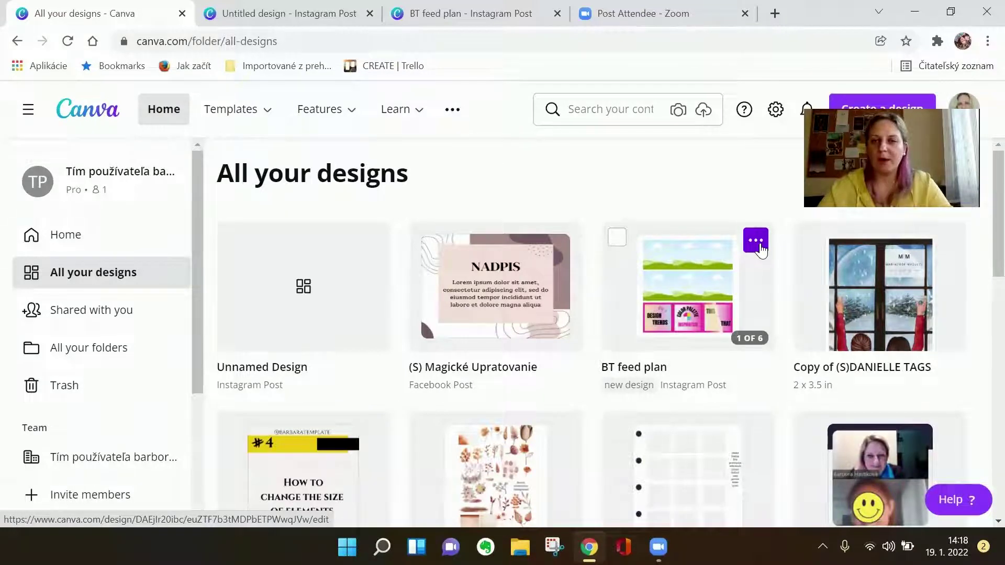
left_click(758, 246)
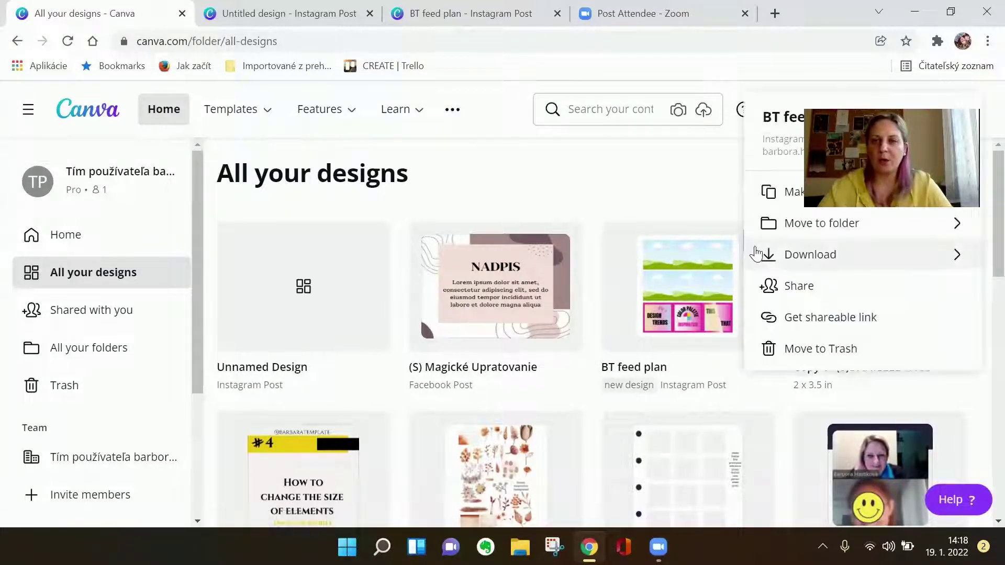
left_click(882, 232)
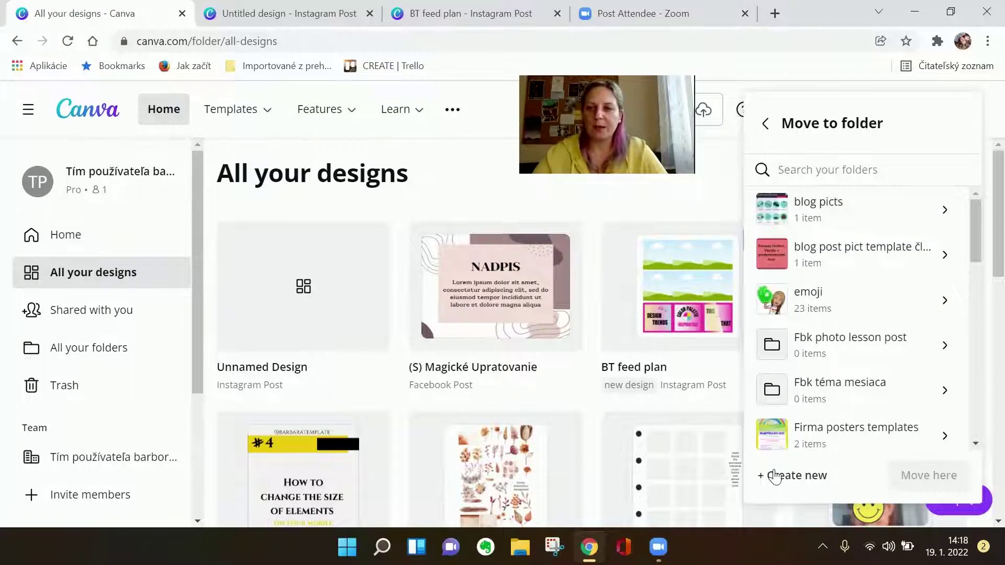
scroll(881, 358, "down", 3)
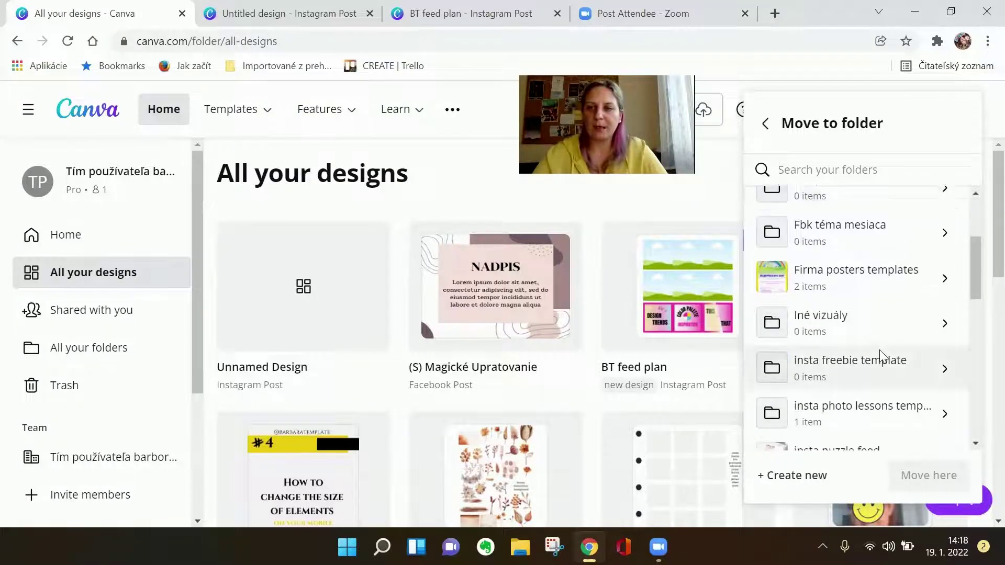
scroll(880, 357, "down", 8)
scroll(880, 355, "up", 7)
left_click(469, 192)
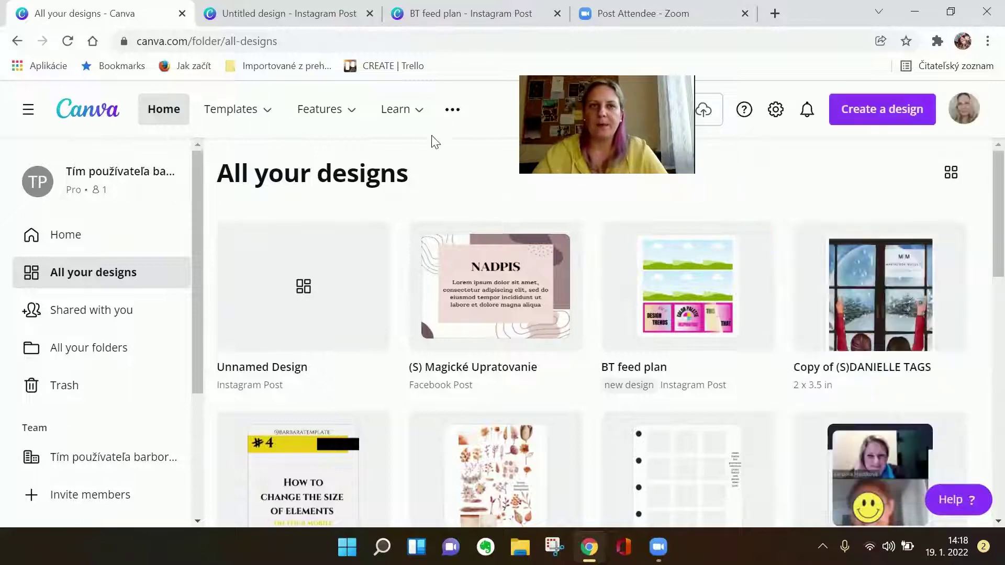
- Return to the Untitled design tab and show the Folders list, including insta puzzle feed
left_click(243, 9)
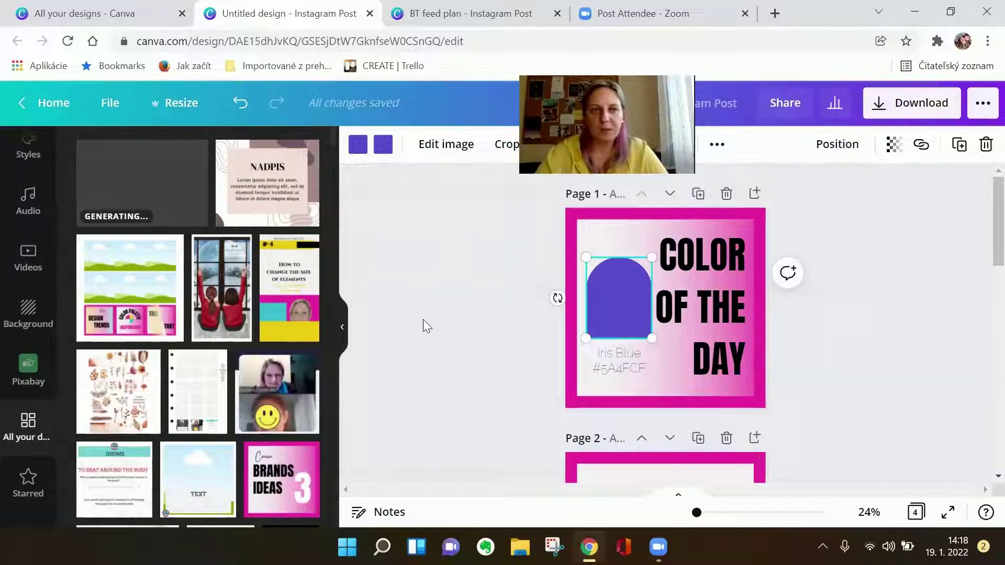
left_click(469, 348)
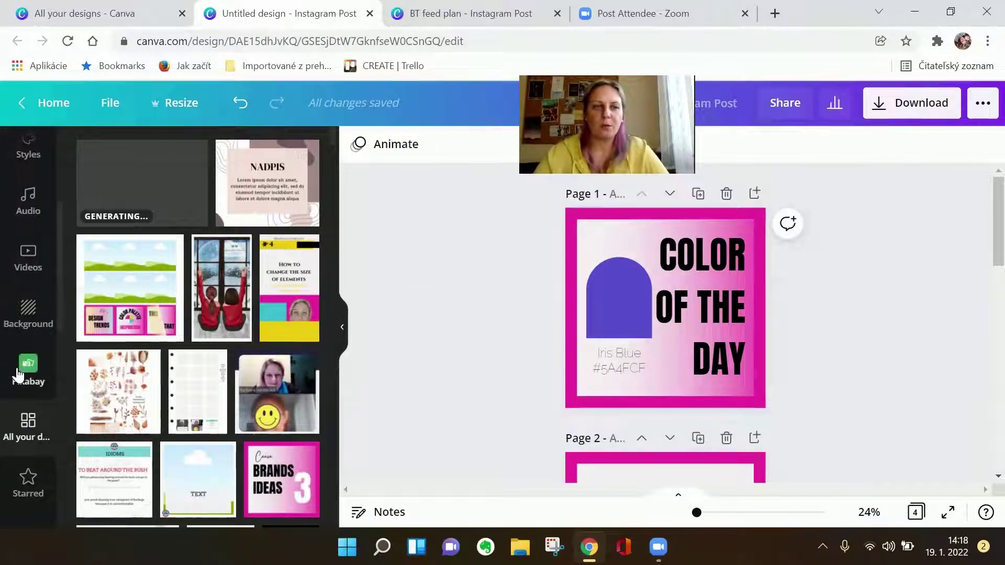
scroll(17, 375, "down", 6)
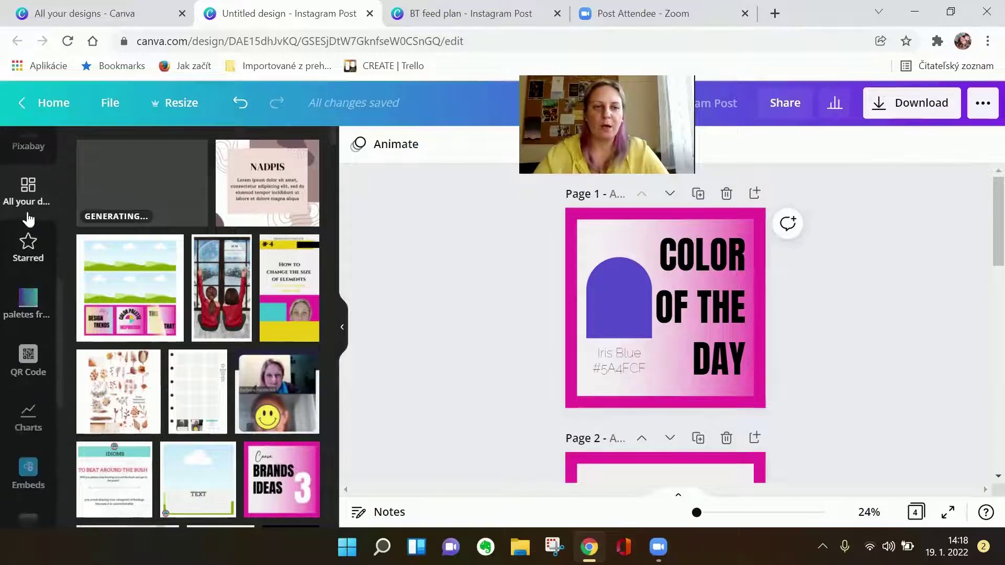
scroll(6, 335, "down", 5)
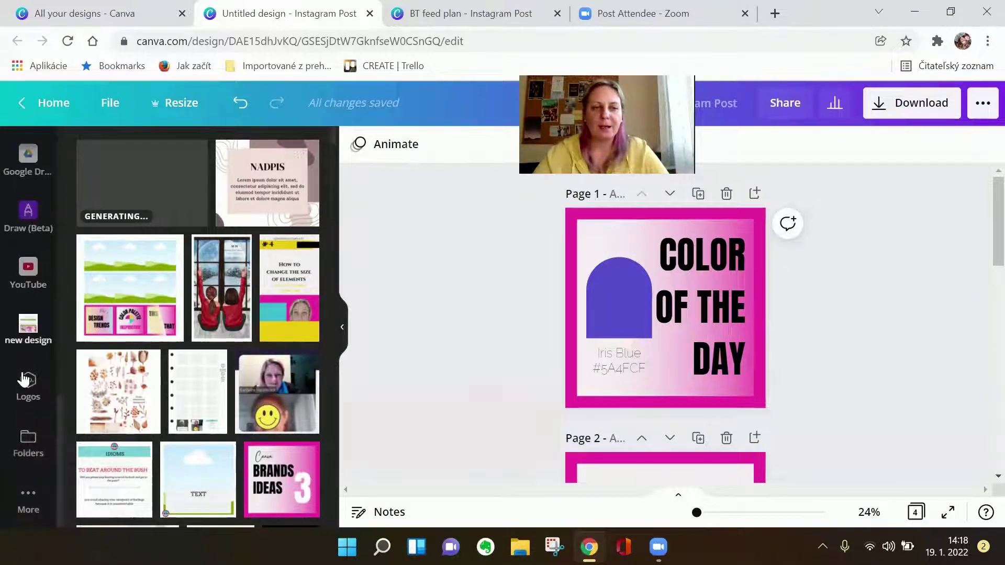
left_click(27, 438)
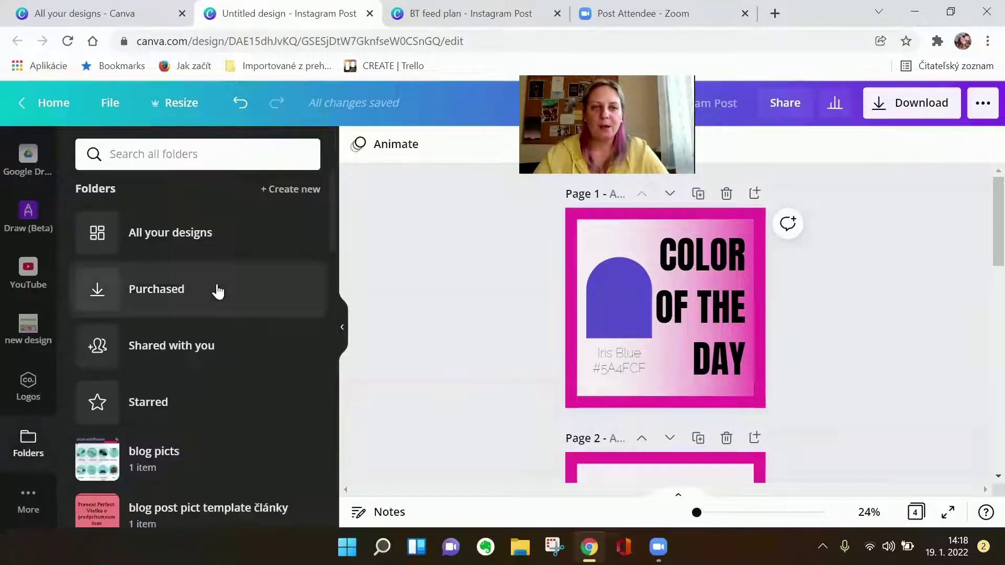
scroll(215, 303, "down", 3)
scroll(215, 316, "down", 6)
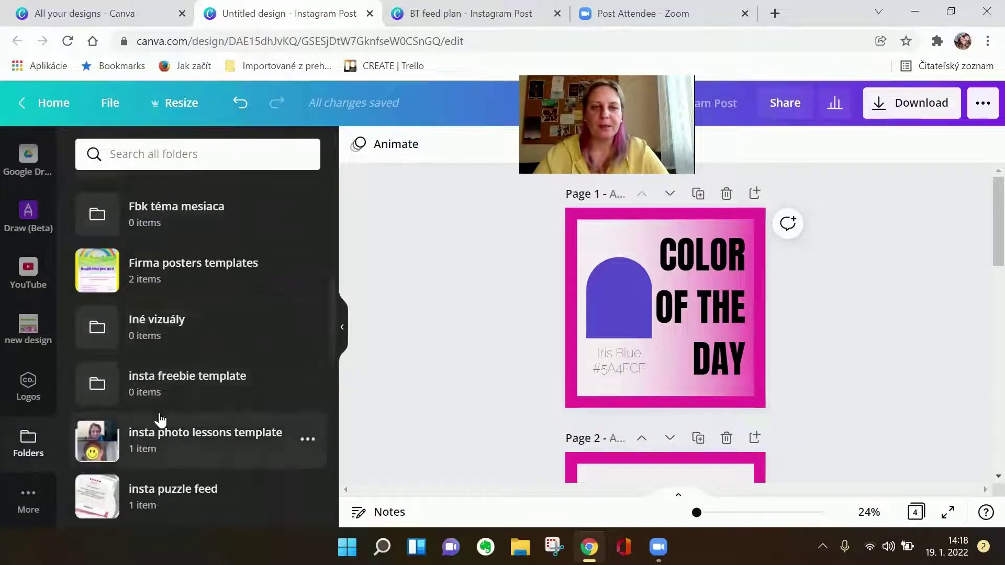
- Replace page 1 with the video-call photo page from insta photo lessons template's 1 OF 9 design
left_click(155, 449)
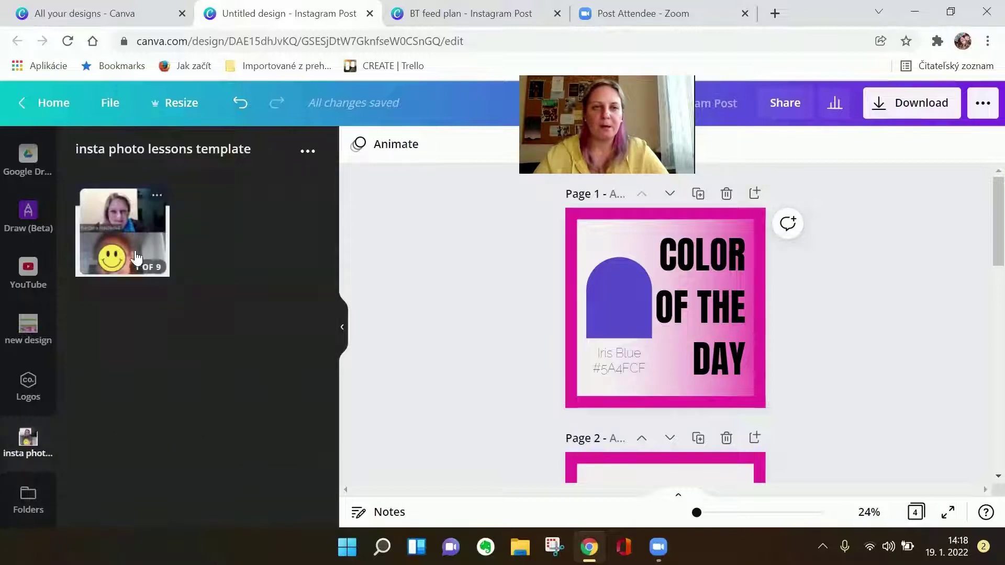
left_click(139, 249)
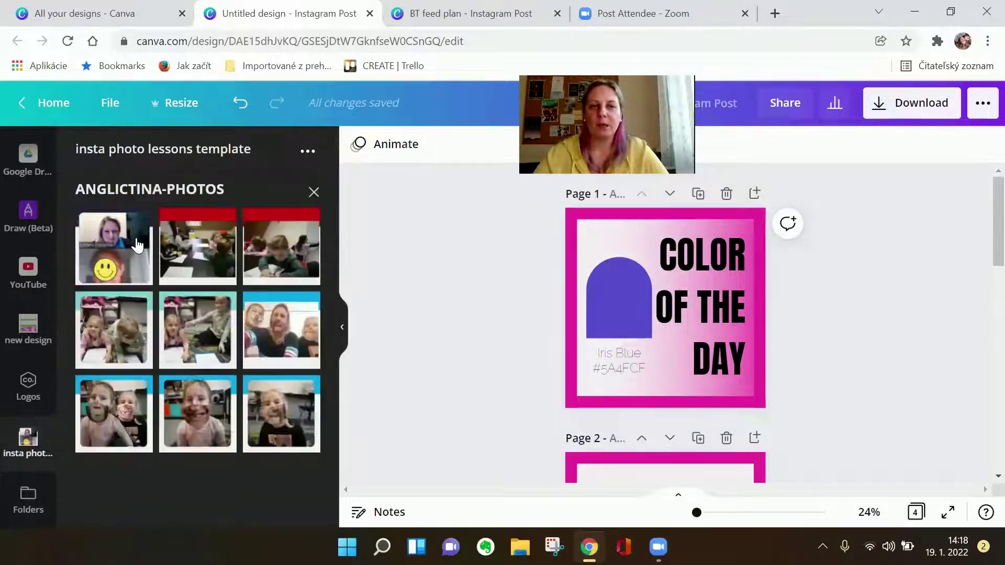
left_click(136, 245)
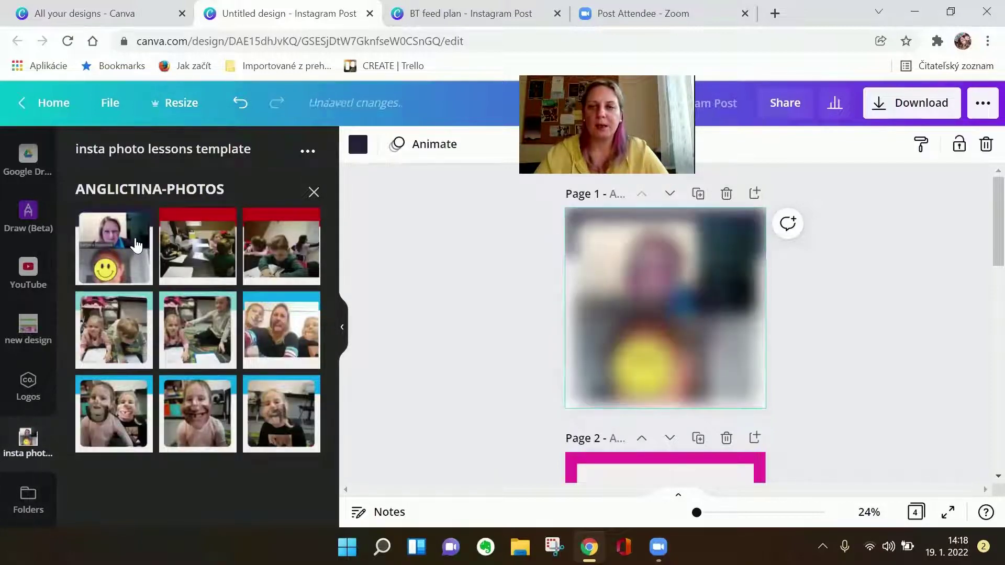
left_click(312, 192)
left_click(361, 239)
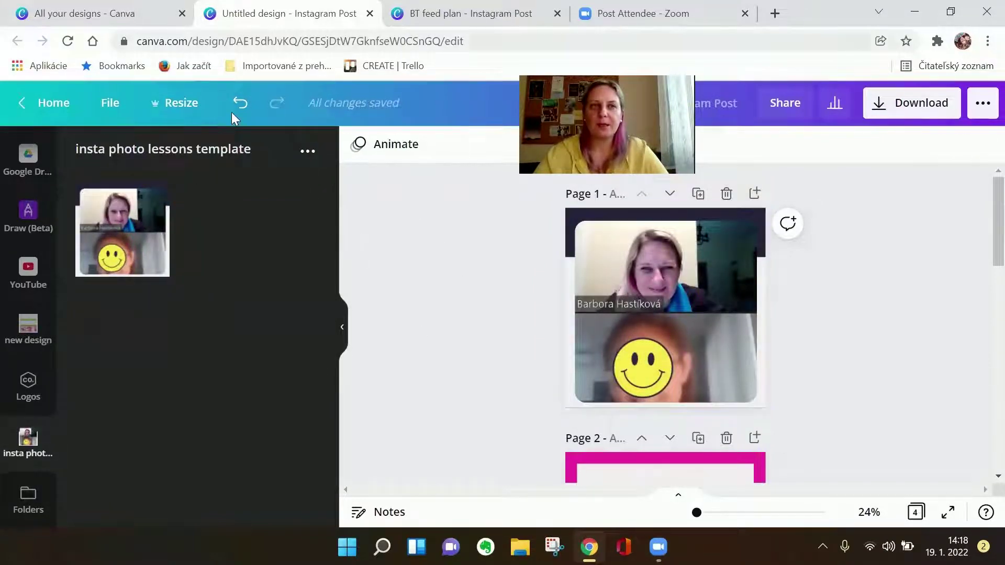
- Delete the video-call photo page from the design
left_click(727, 195)
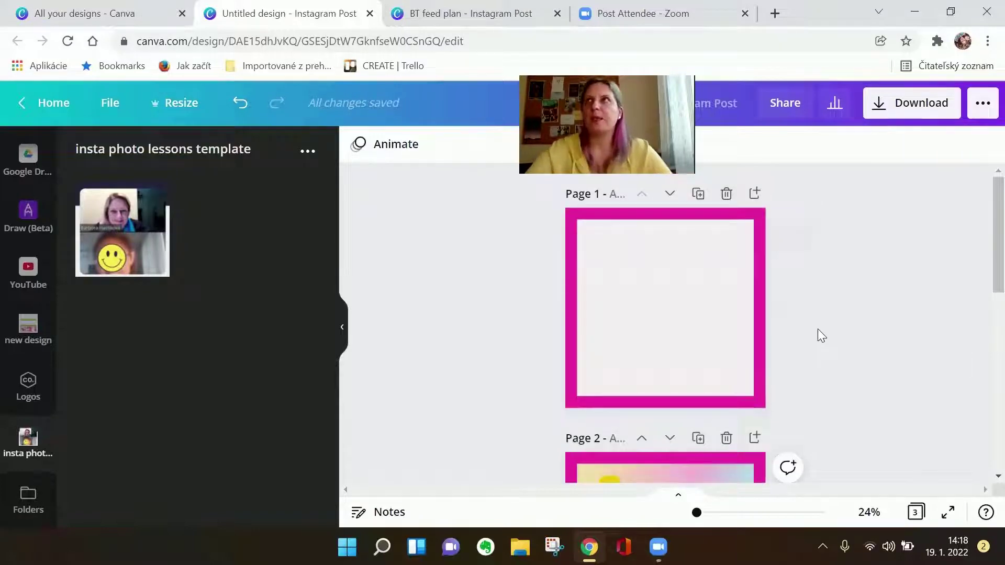